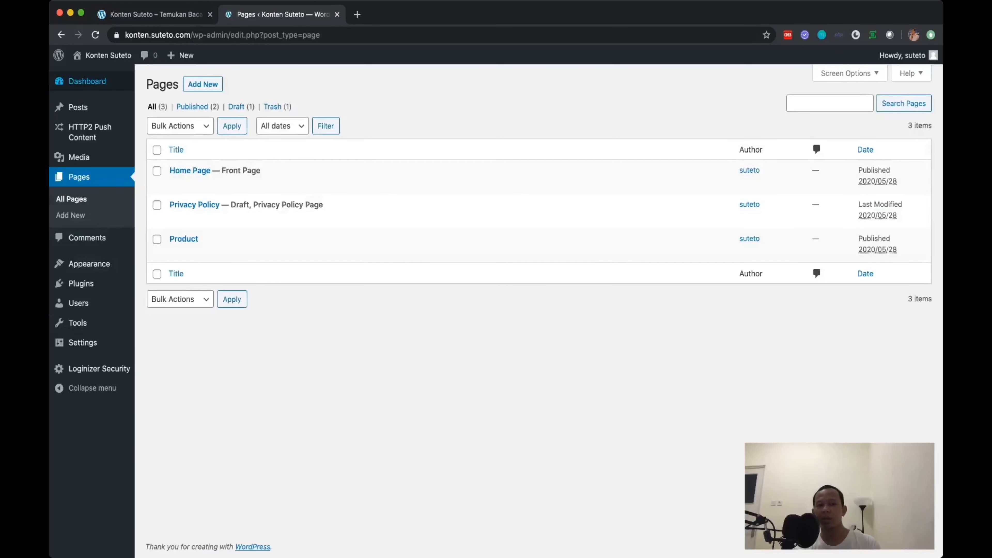
- View the navigation on the site's front page and return to the Pages list
{"action": "mouse_move", "coordinate": [87, 81]}
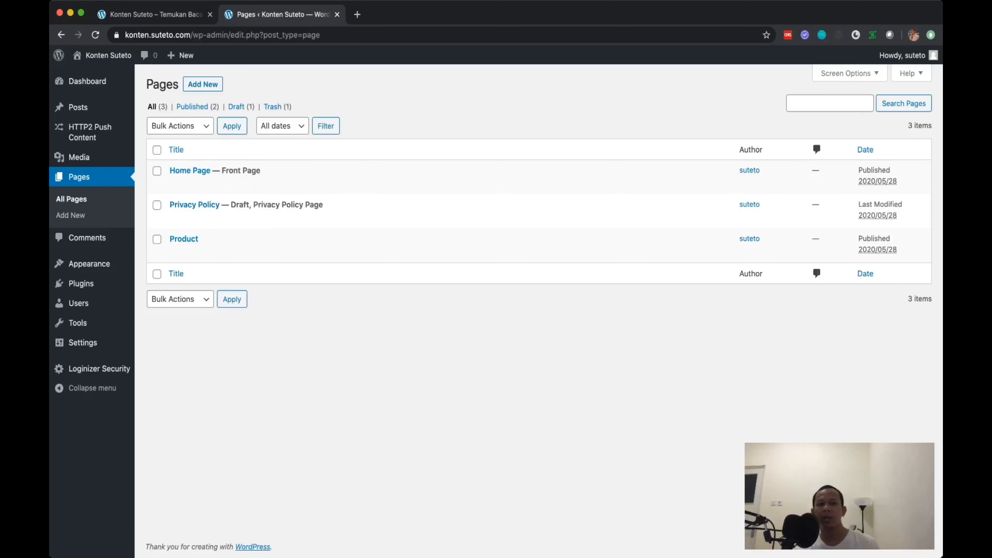
{"action": "left_click", "coordinate": [156, 15]}
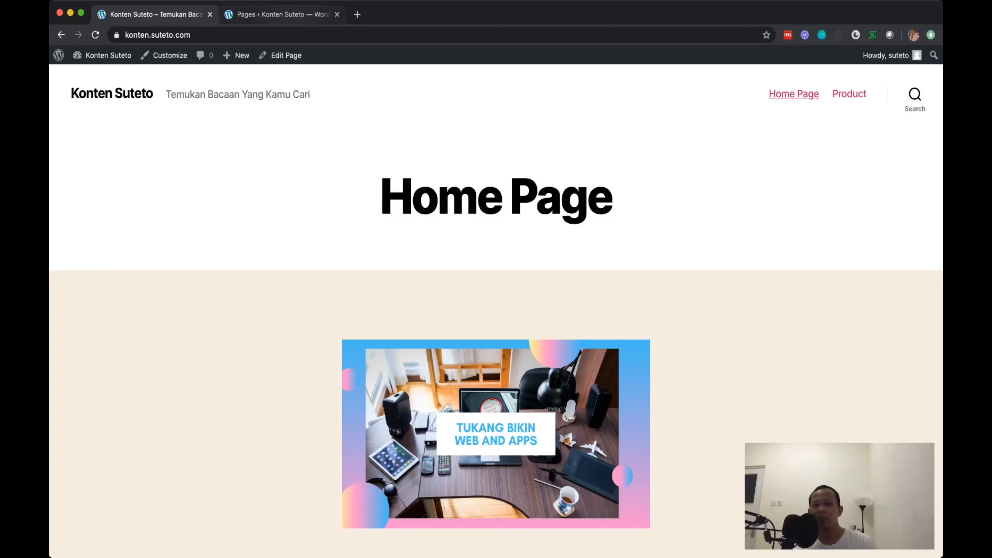
{"action": "left_click", "coordinate": [282, 15]}
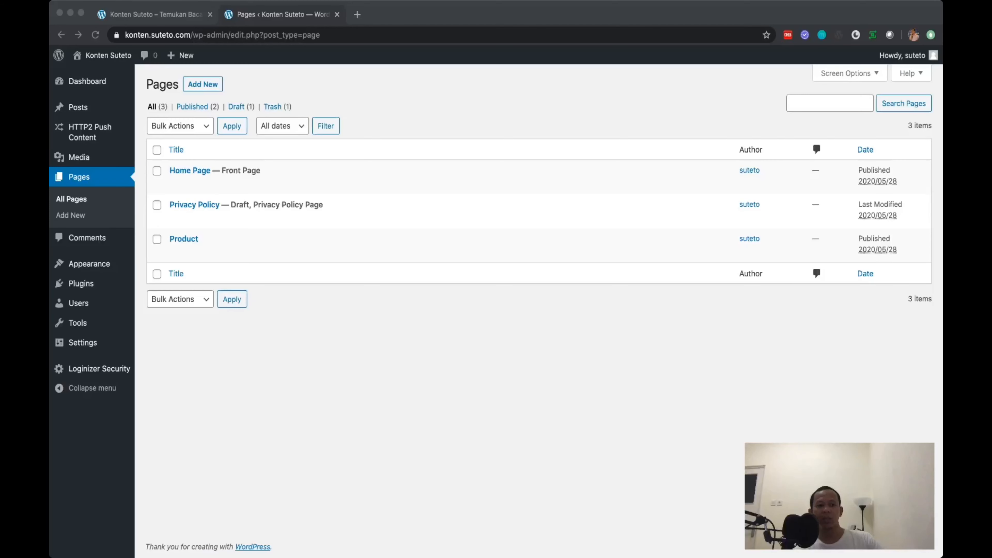
{"action": "left_click", "coordinate": [429, 178]}
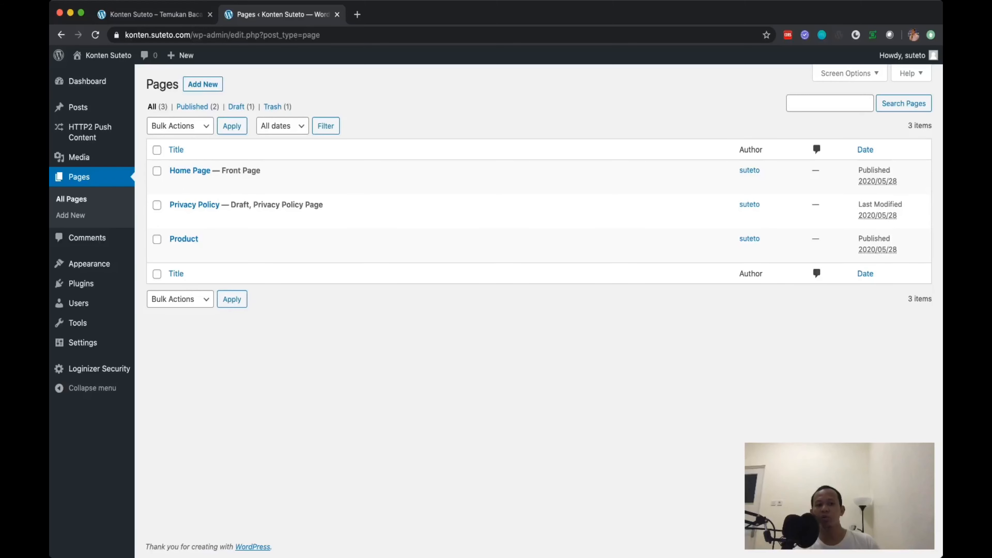
- Create a new navigation menu named Main Menu
{"action": "mouse_move", "coordinate": [89, 264]}
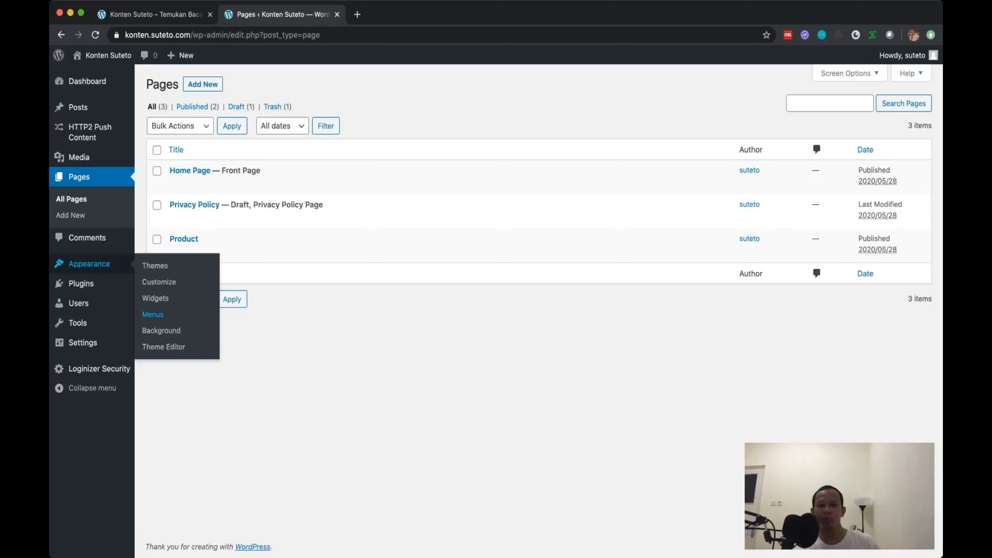
{"action": "left_click", "coordinate": [152, 314]}
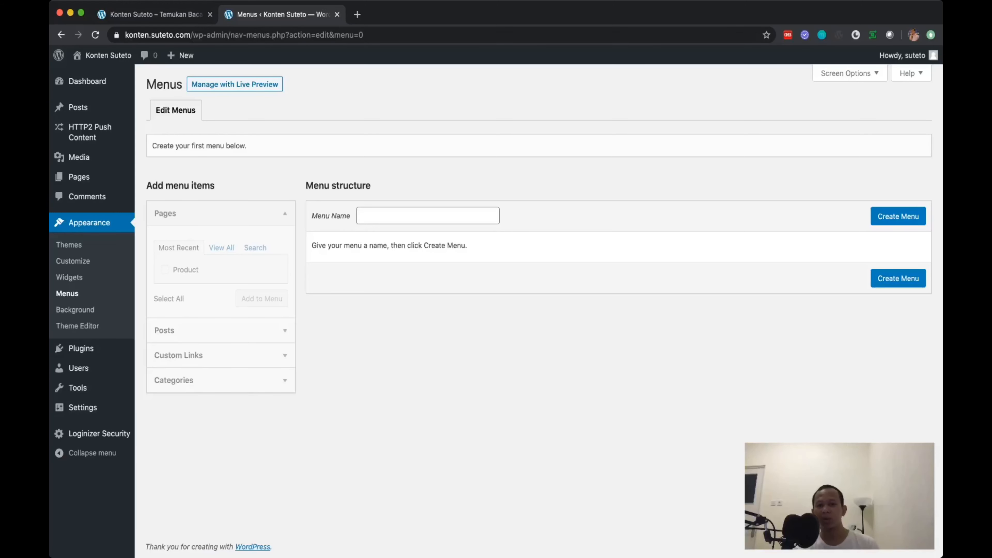
{"action": "left_click", "coordinate": [428, 216]}
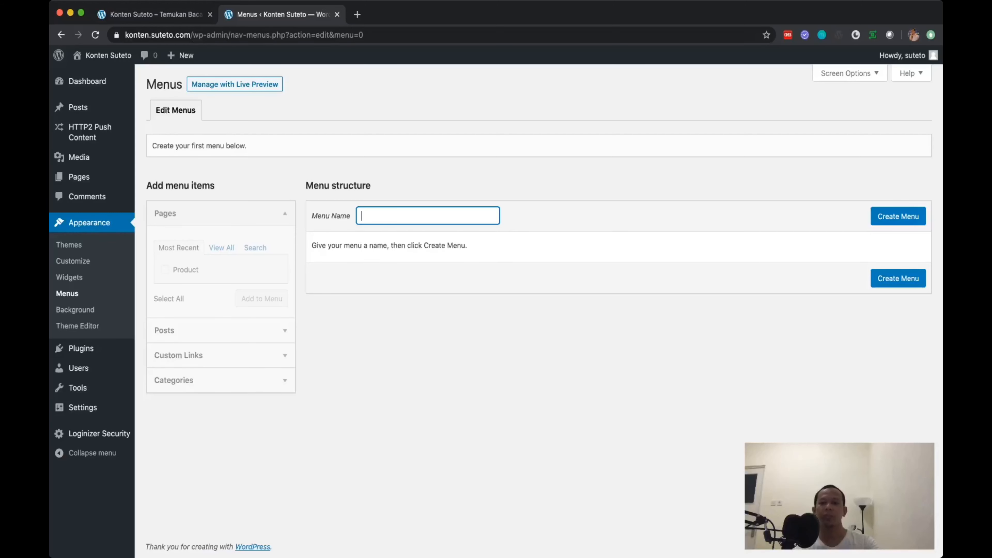
{"action": "type", "text": "Main Menu"}
{"action": "left_click", "coordinate": [898, 216]}
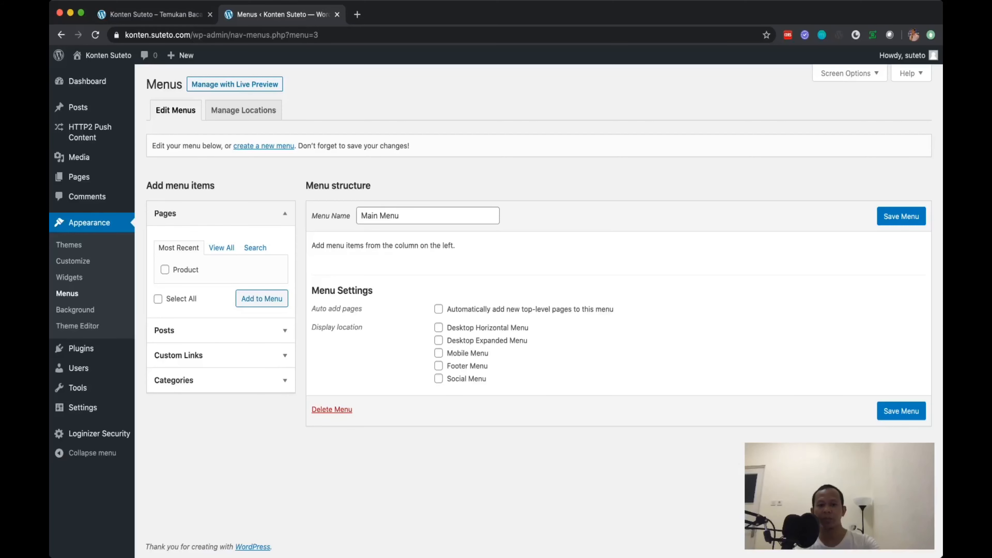
- Assign Main Menu to the Desktop Horizontal Menu and Mobile Menu display locations only, and save it
{"action": "left_click", "coordinate": [439, 328]}
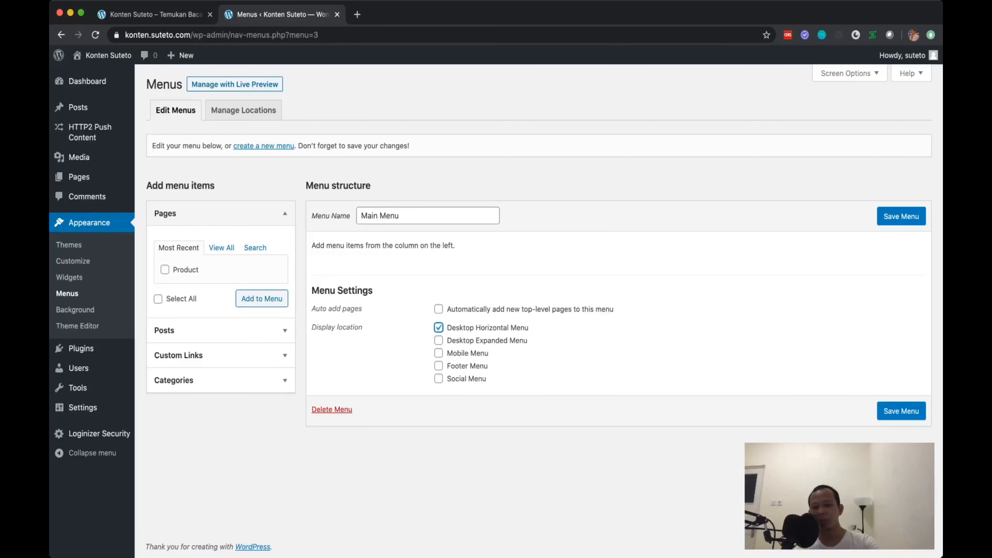
{"action": "left_click", "coordinate": [438, 341]}
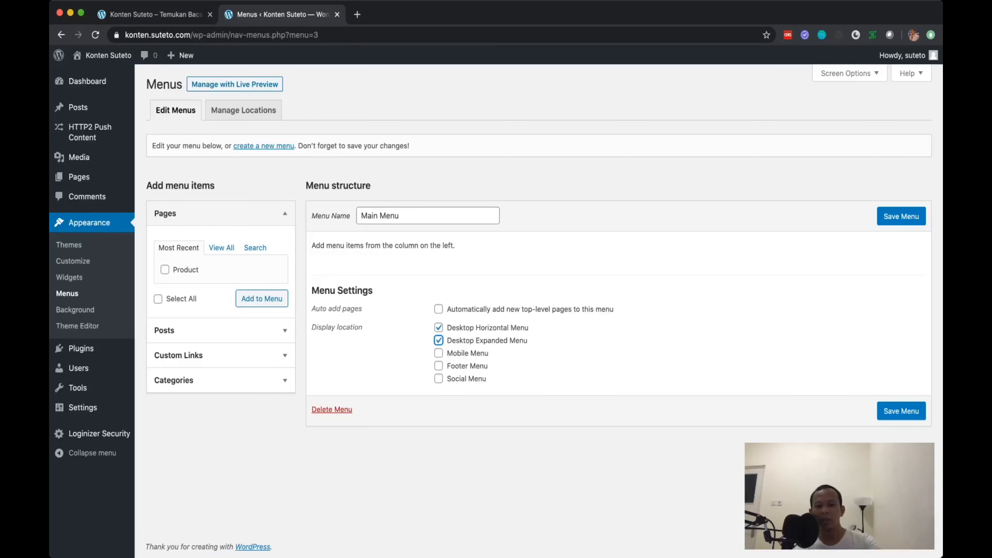
{"action": "left_click", "coordinate": [439, 353]}
{"action": "left_click", "coordinate": [439, 340]}
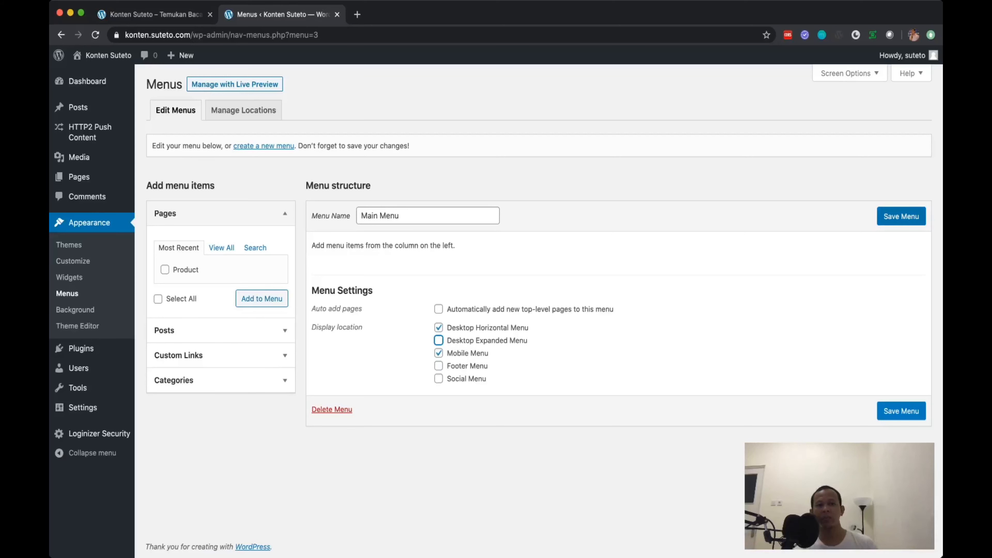
{"action": "left_click", "coordinate": [902, 216]}
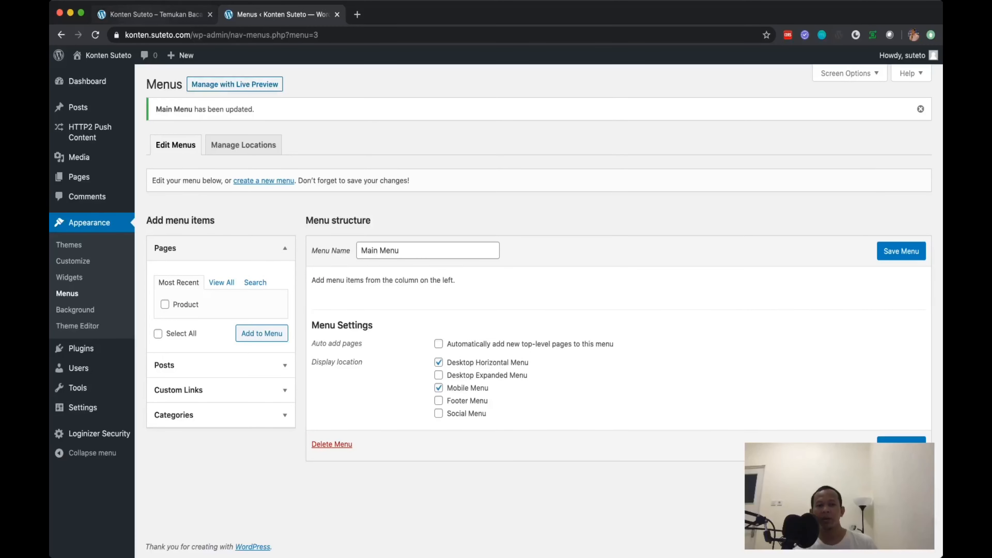
- Refresh the site's front page to check its navigation and return to the menu editor
{"action": "left_click", "coordinate": [156, 15]}
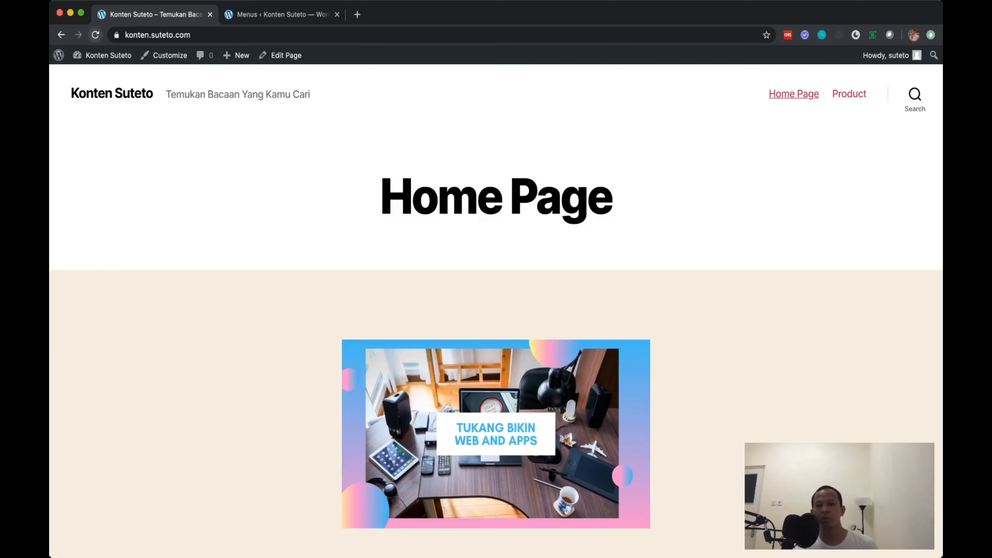
{"action": "left_click", "coordinate": [95, 35]}
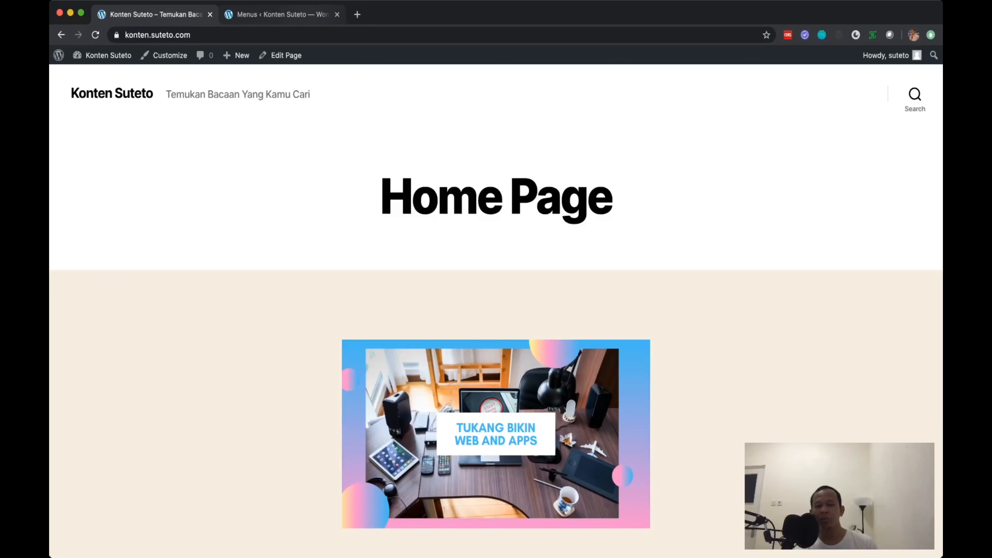
{"action": "left_click", "coordinate": [283, 15]}
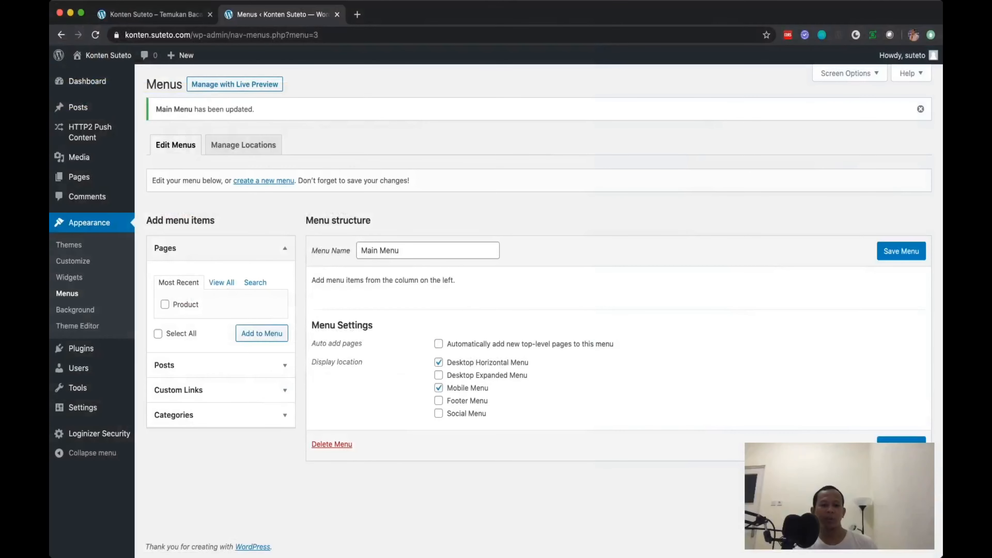
{"action": "key", "text": "super+Tab"}
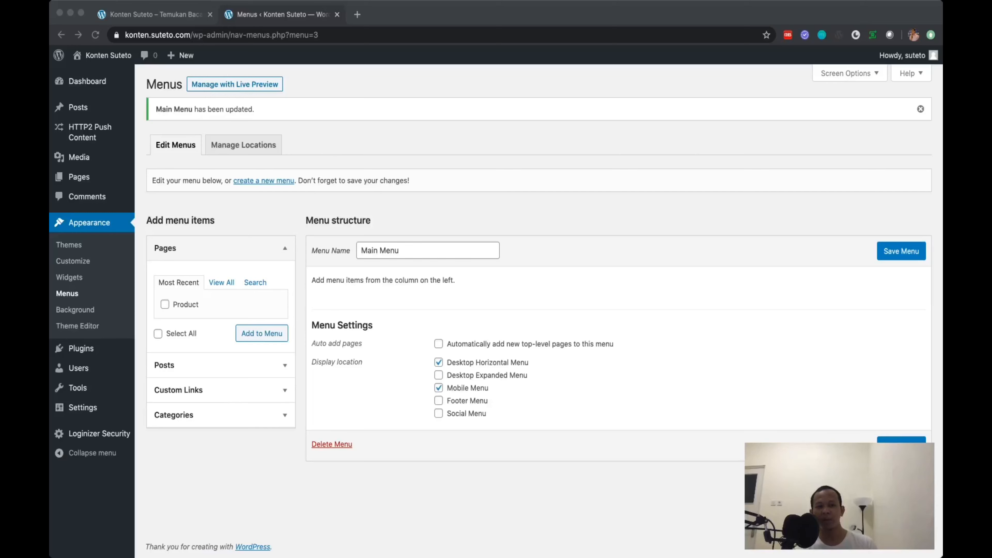
{"action": "key", "text": "super+Tab"}
- Add the Home Page and Product pages to Main Menu and save the menu
{"action": "left_click", "coordinate": [285, 249]}
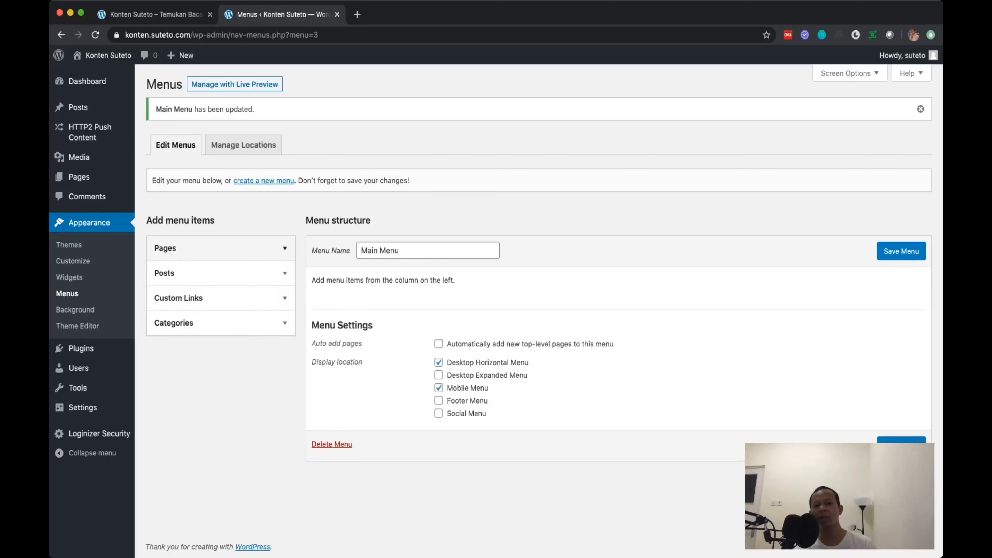
{"action": "left_click", "coordinate": [221, 248]}
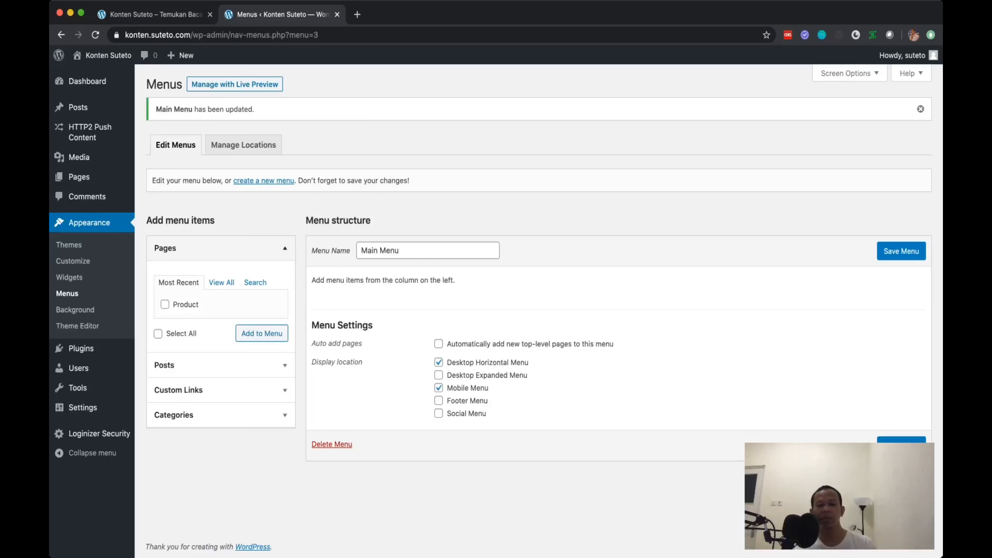
{"action": "left_click", "coordinate": [222, 282]}
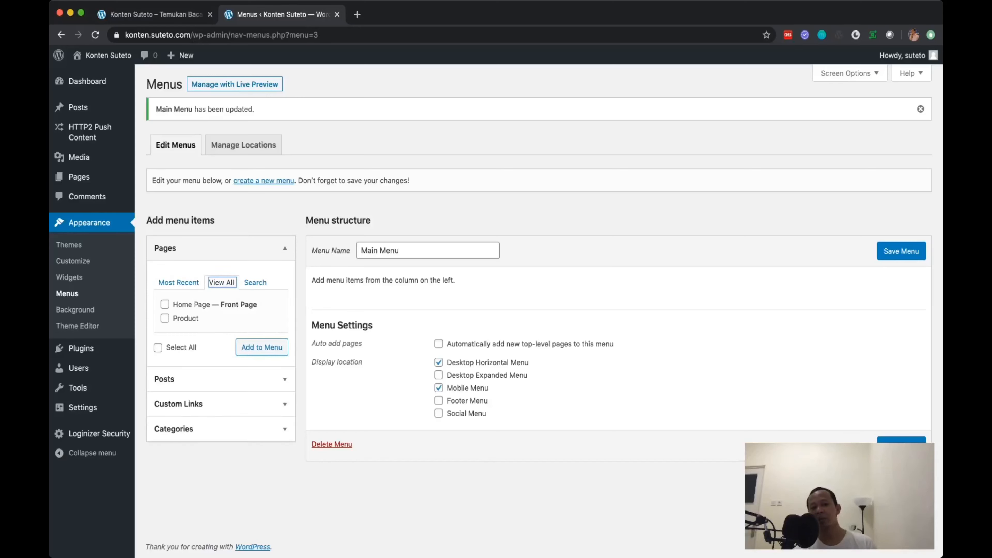
{"action": "left_click", "coordinate": [165, 304]}
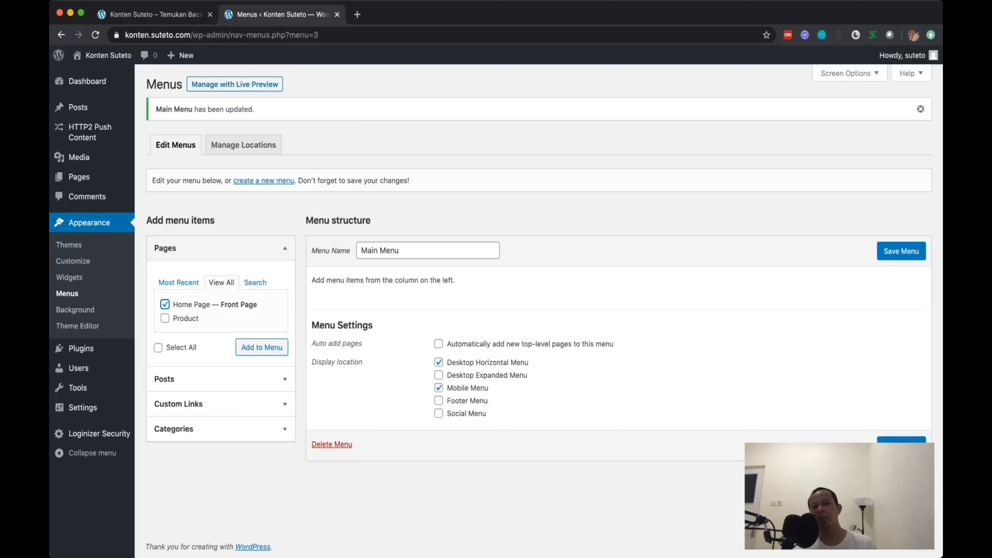
{"action": "left_click", "coordinate": [164, 319]}
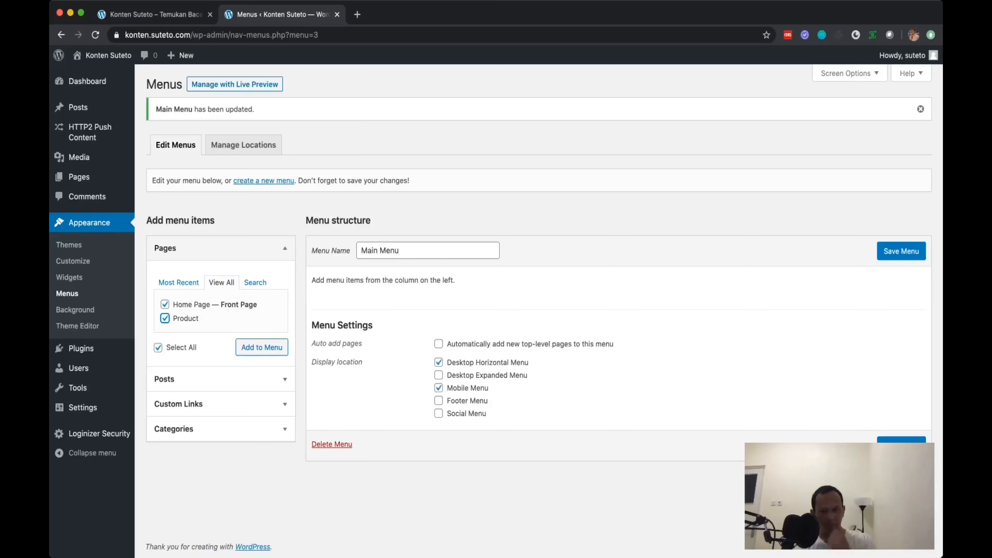
{"action": "left_click", "coordinate": [262, 347]}
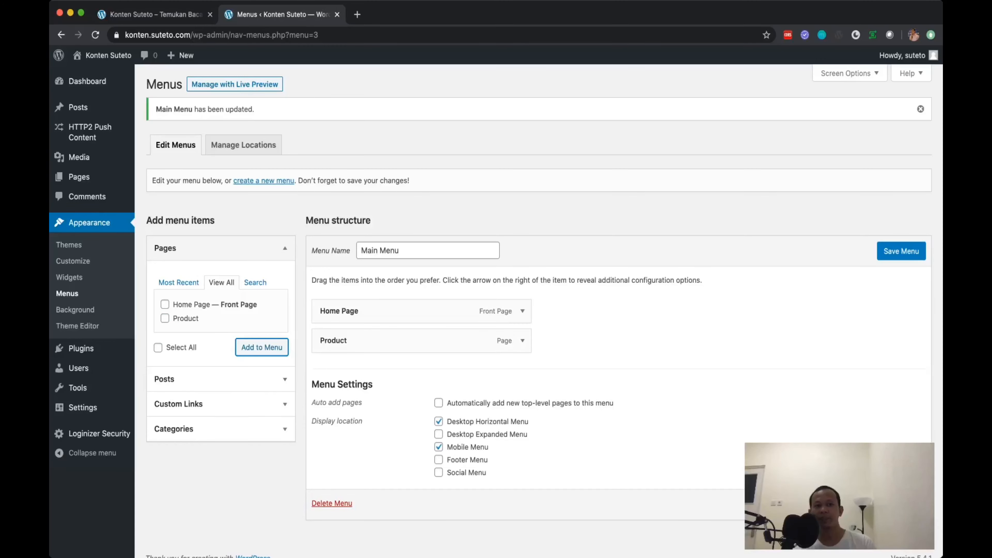
{"action": "left_click", "coordinate": [901, 251]}
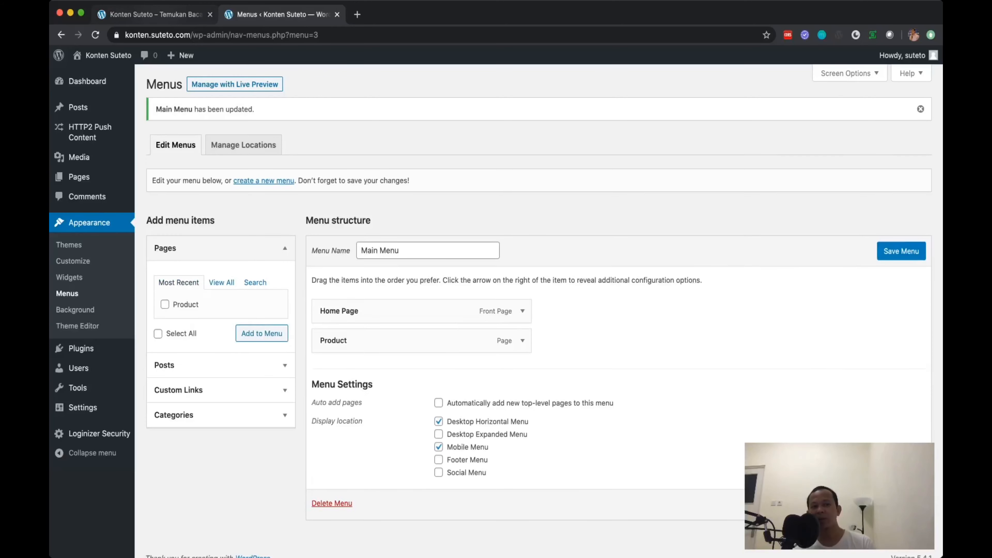
- Reload the front page to check the added menu items, and go back to editing Main Menu
{"action": "left_click", "coordinate": [155, 15]}
{"action": "left_click", "coordinate": [95, 35]}
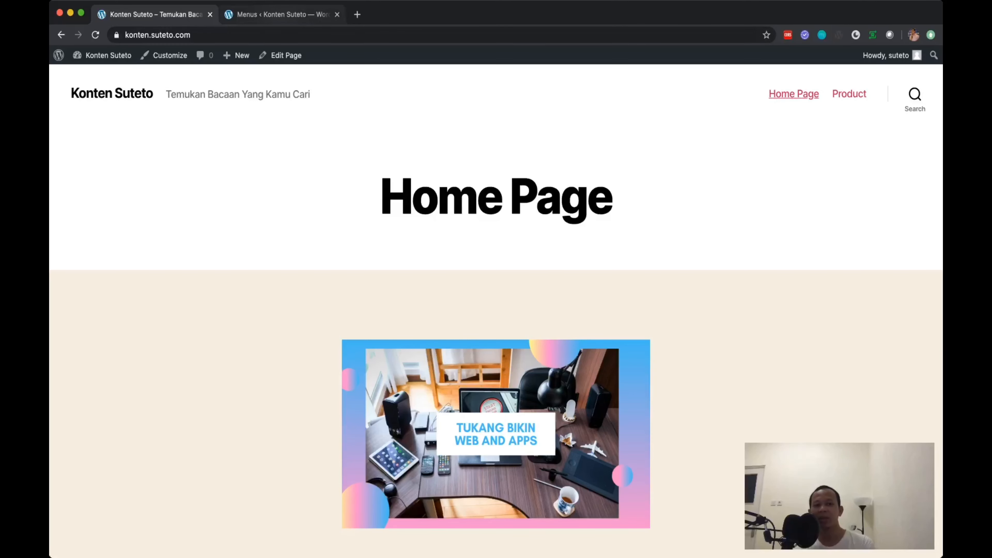
{"action": "left_click", "coordinate": [280, 14]}
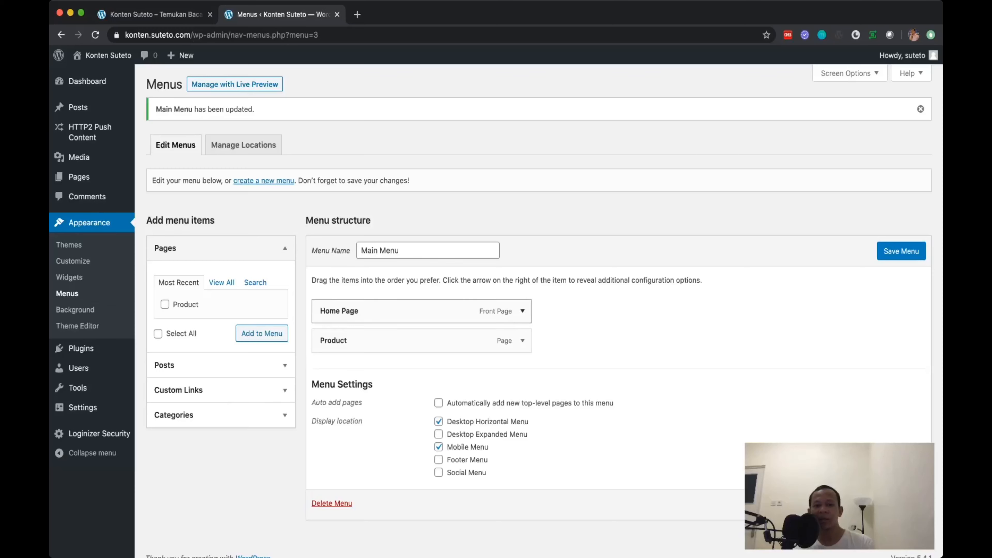
- Change the navigation label of the Home Page menu item to Beranda
{"action": "left_click", "coordinate": [522, 311]}
{"action": "left_click", "coordinate": [522, 311]}
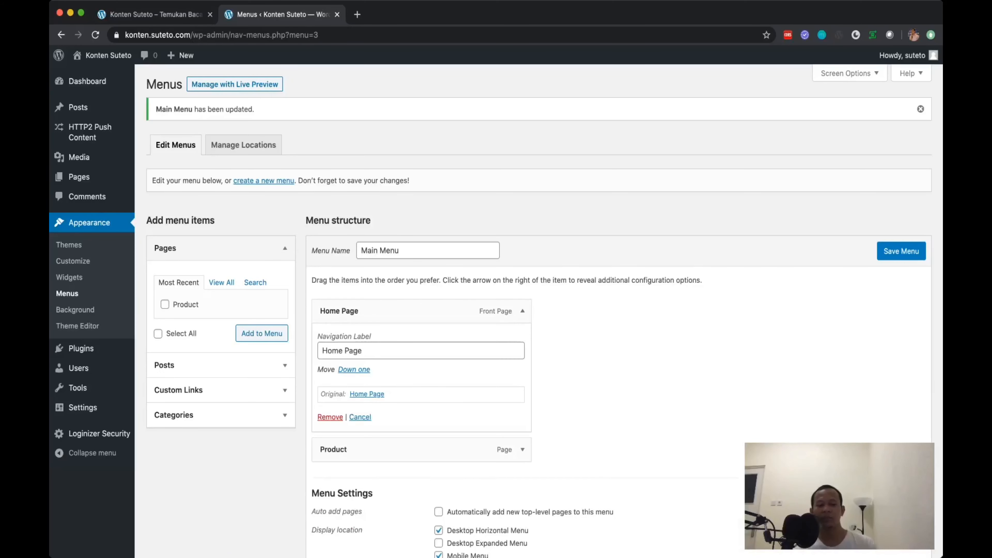
{"action": "left_click", "coordinate": [406, 351]}
{"action": "key", "text": "super+a"}
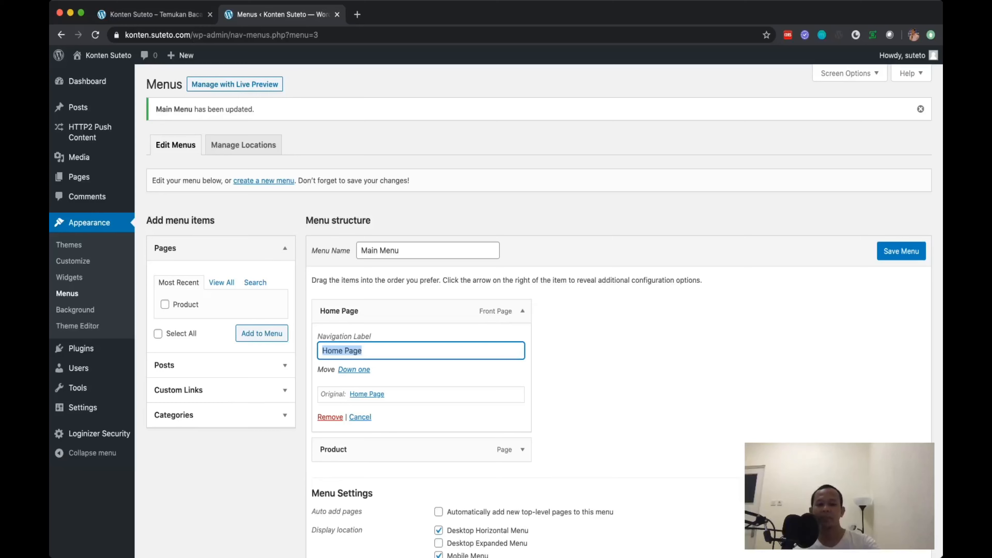
{"action": "type", "text": "Bern"}
{"action": "type", "text": "anda"}
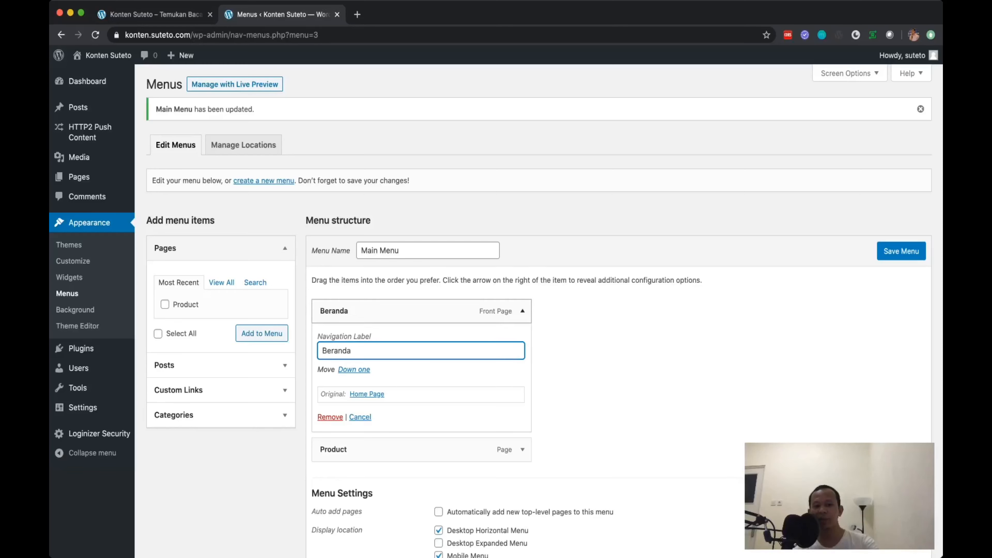
{"action": "left_click", "coordinate": [522, 311]}
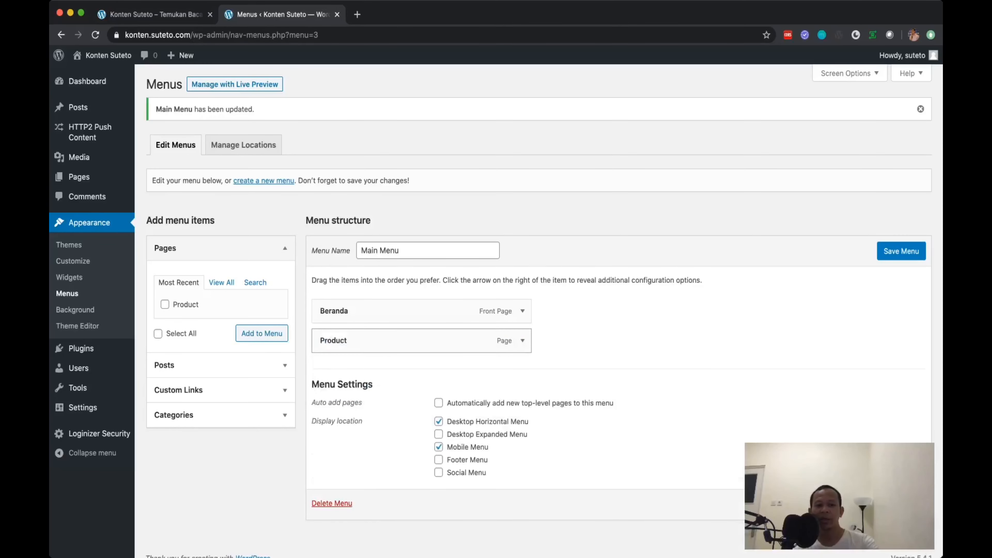
- Change the navigation label of the Product menu item to Our Product
{"action": "left_click", "coordinate": [522, 341]}
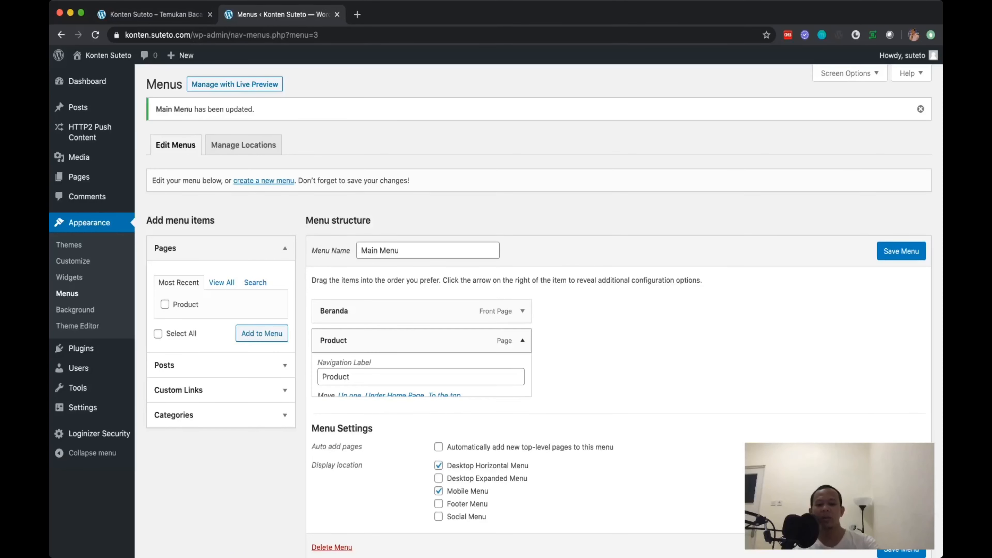
{"action": "left_click", "coordinate": [351, 380]}
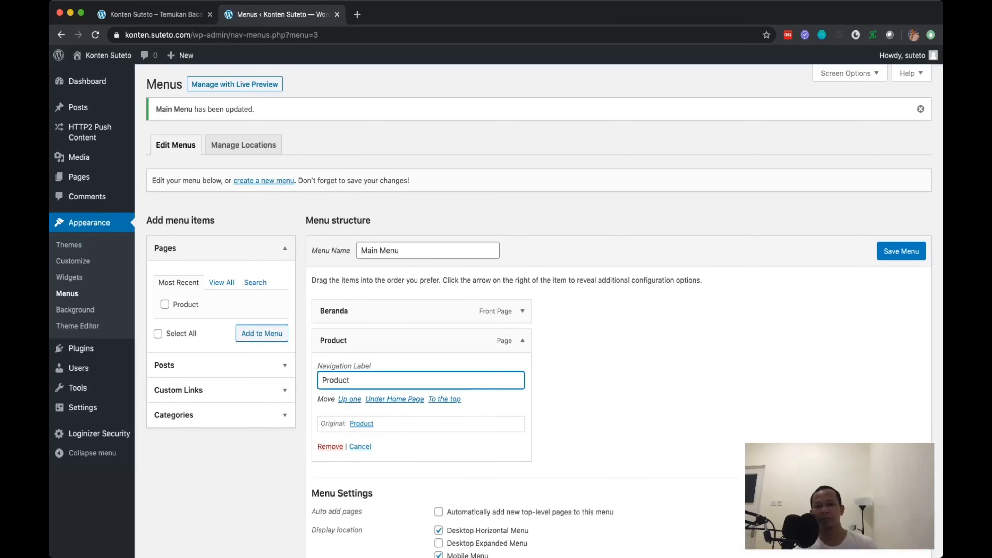
{"action": "left_click", "coordinate": [323, 380]}
{"action": "type", "text": "Our"}
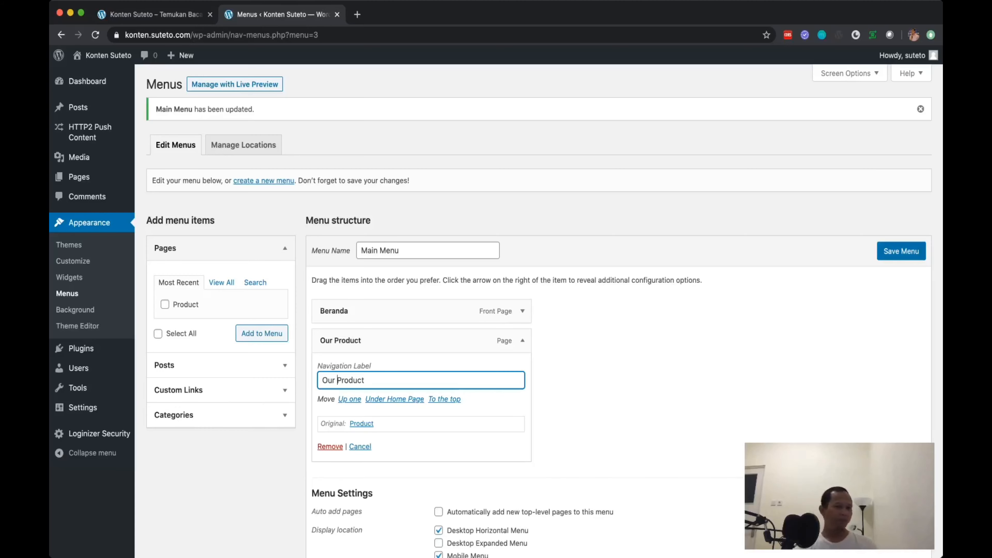
- Save the relabelled Main Menu and refresh the site's front page to check its navigation
{"action": "left_click", "coordinate": [901, 251]}
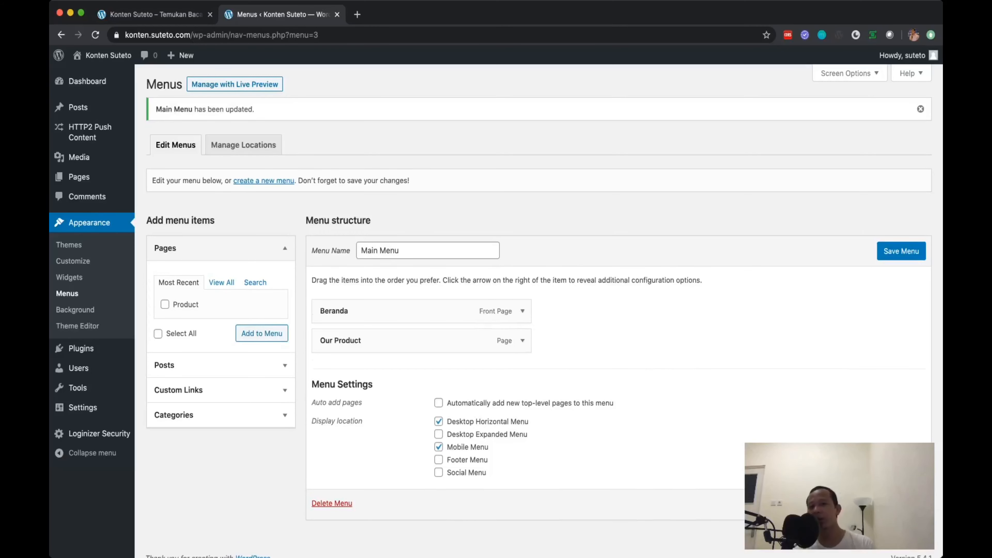
{"action": "key", "text": "ctrl+Tab"}
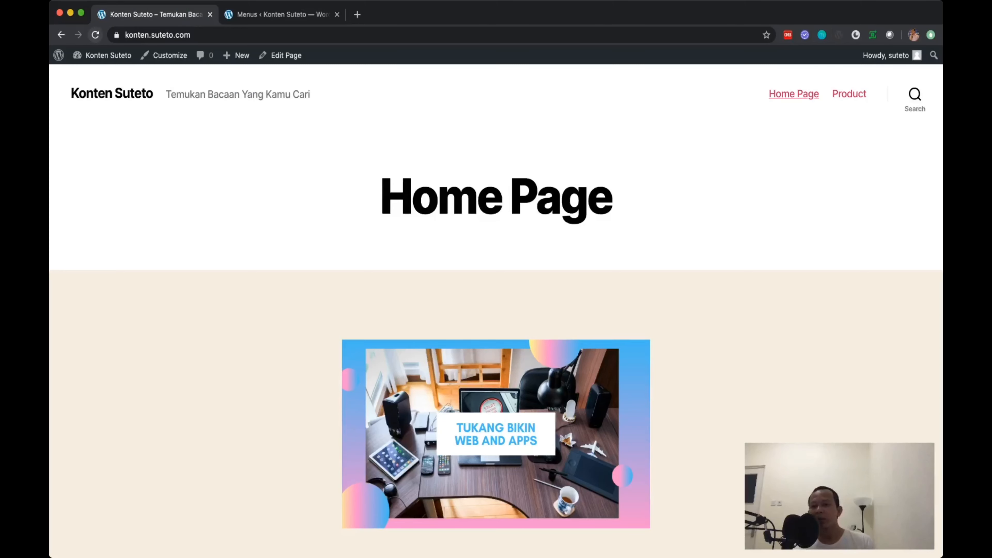
{"action": "left_click", "coordinate": [95, 35]}
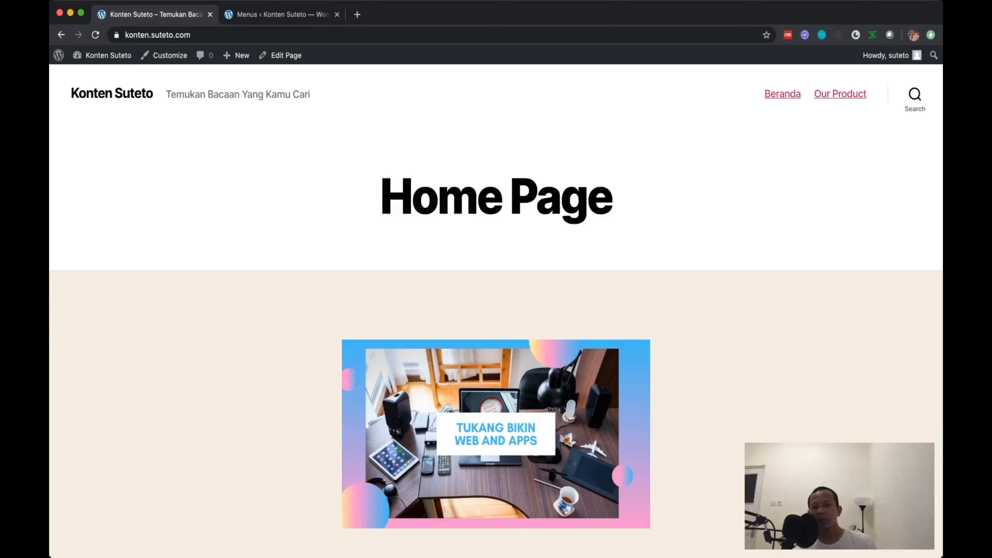
- Test the Beranda and Our Product navigation links on the site by viewing the pages they open
{"action": "scroll", "coordinate": [496, 313], "scroll_direction": "down", "scroll_amount": 5}
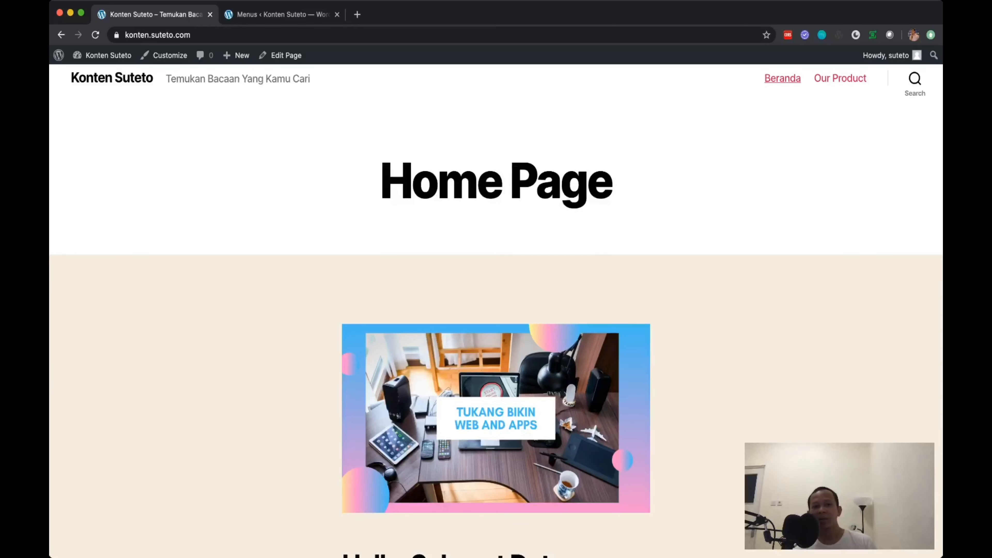
{"action": "scroll", "coordinate": [496, 312], "scroll_direction": "up", "scroll_amount": 5}
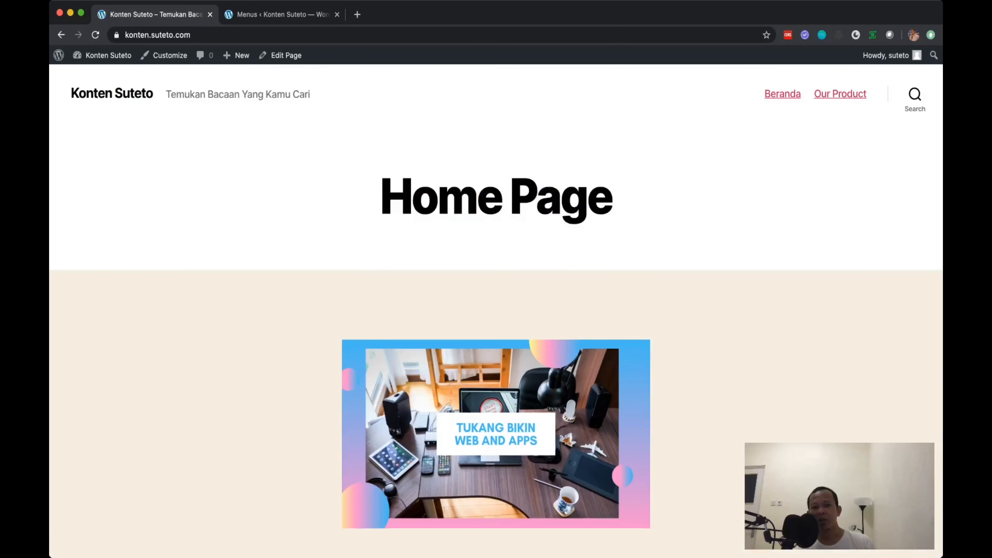
{"action": "key", "text": "super+r"}
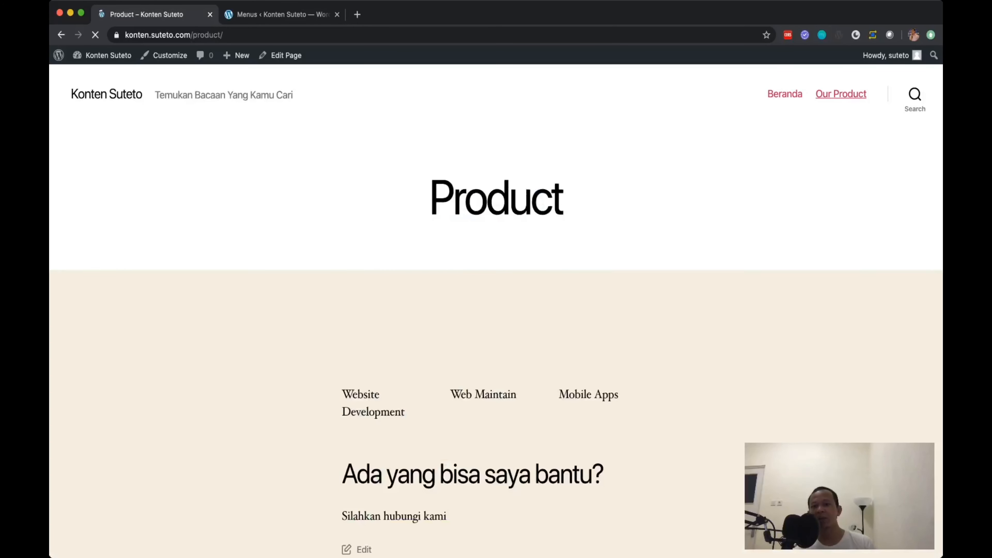
{"action": "scroll", "coordinate": [496, 297], "scroll_direction": "down", "scroll_amount": 5}
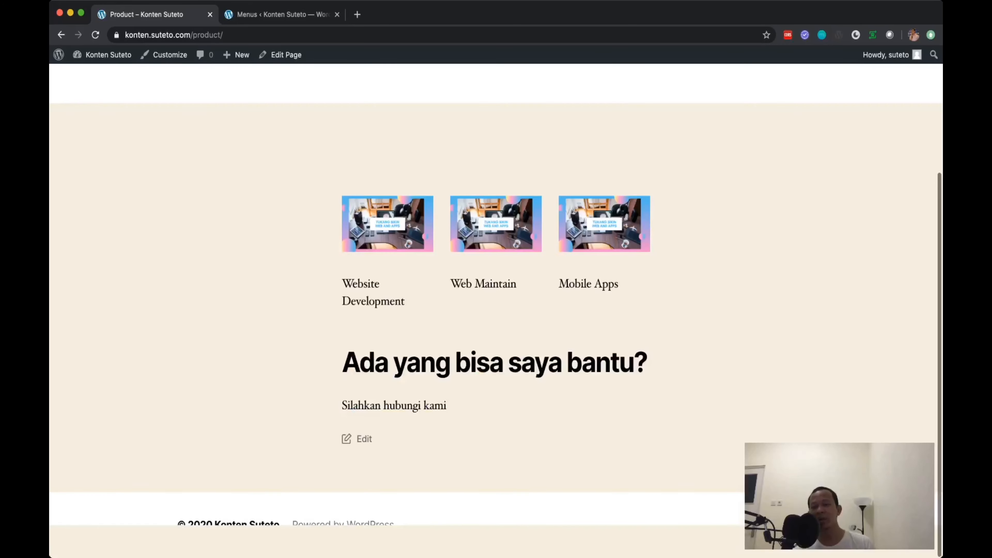
{"action": "scroll", "coordinate": [496, 297], "scroll_direction": "up", "scroll_amount": 5}
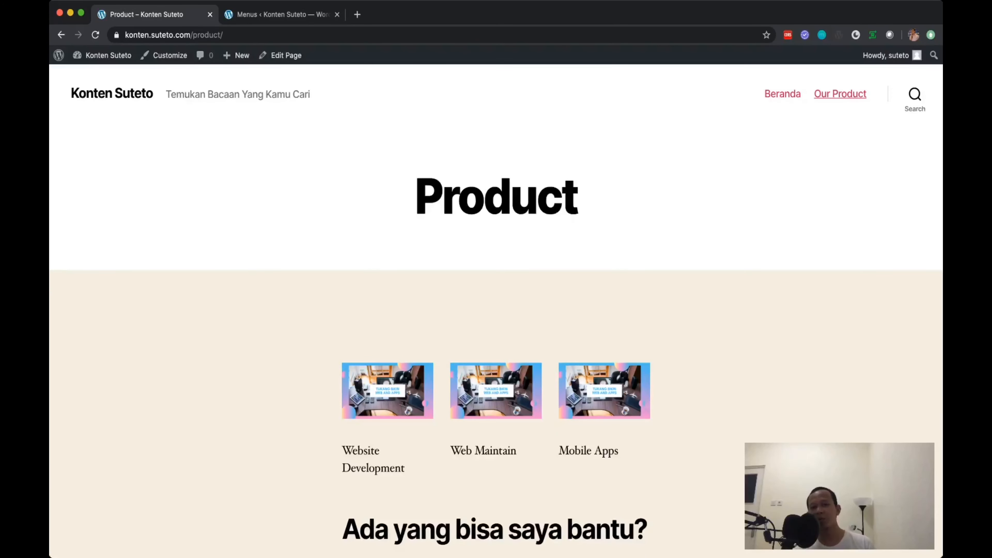
{"action": "left_click", "coordinate": [782, 94]}
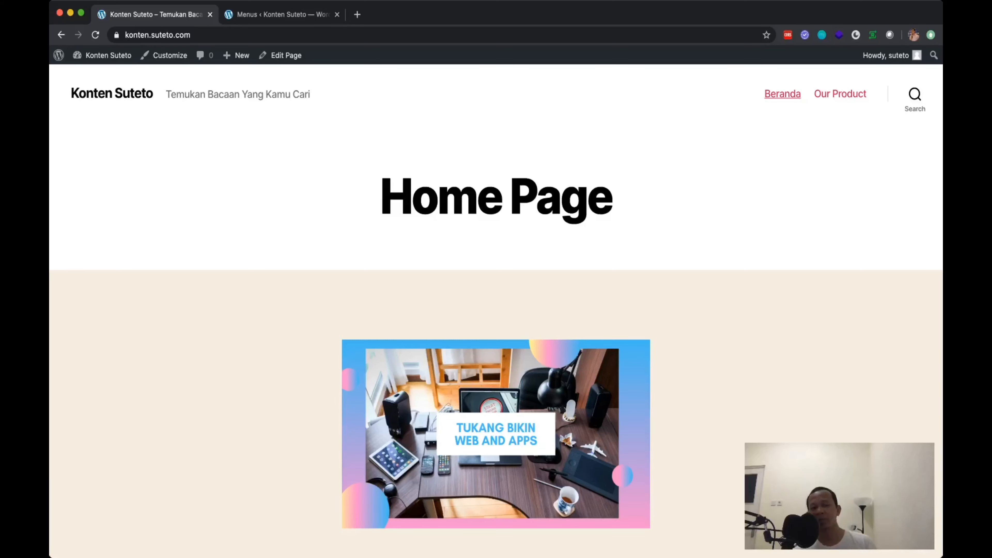
{"action": "scroll", "coordinate": [496, 313], "scroll_direction": "down", "scroll_amount": 5}
{"action": "scroll", "coordinate": [496, 313], "scroll_direction": "up", "scroll_amount": 5}
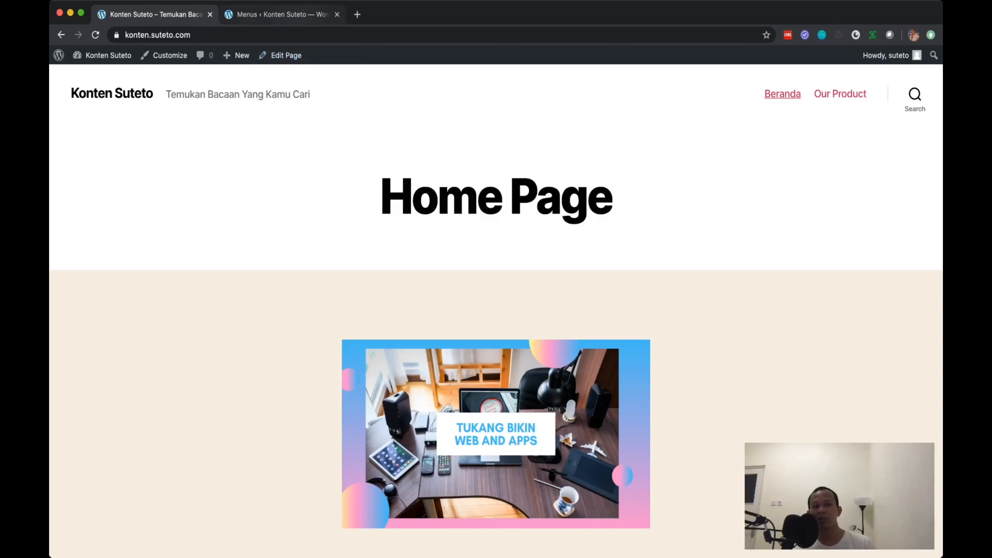
{"action": "left_click", "coordinate": [282, 14]}
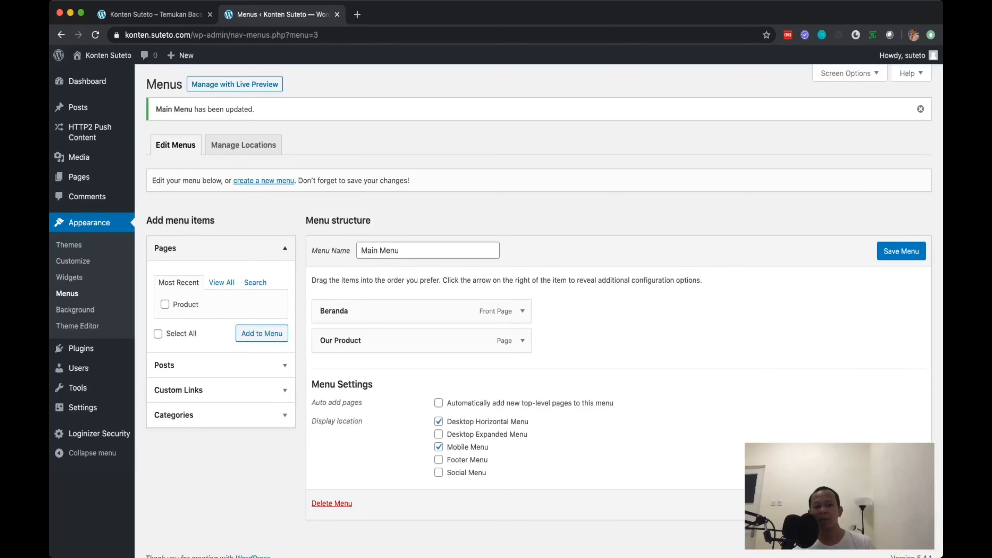
{"action": "left_click_drag", "start_coordinate": [146, 221], "coordinate": [215, 220]}
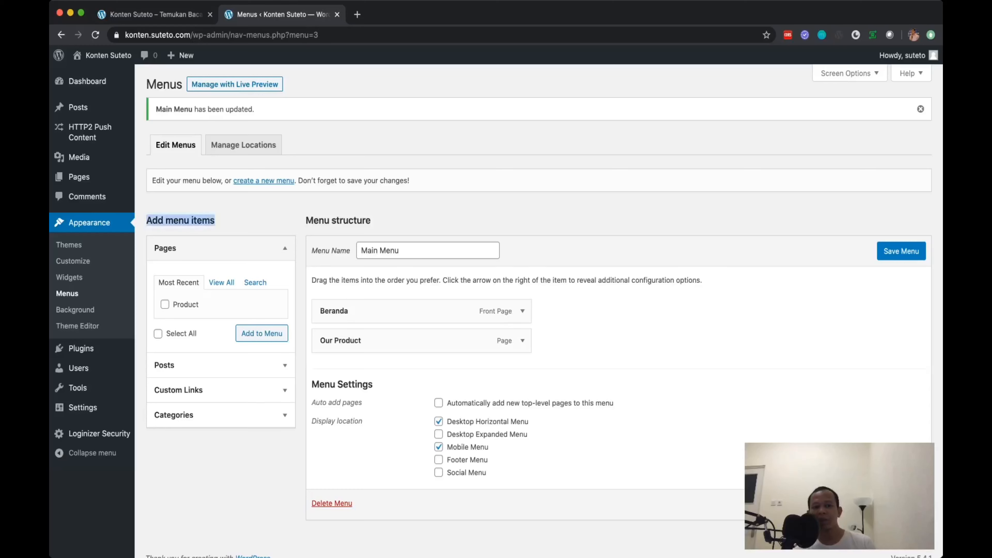
{"action": "left_click", "coordinate": [284, 248]}
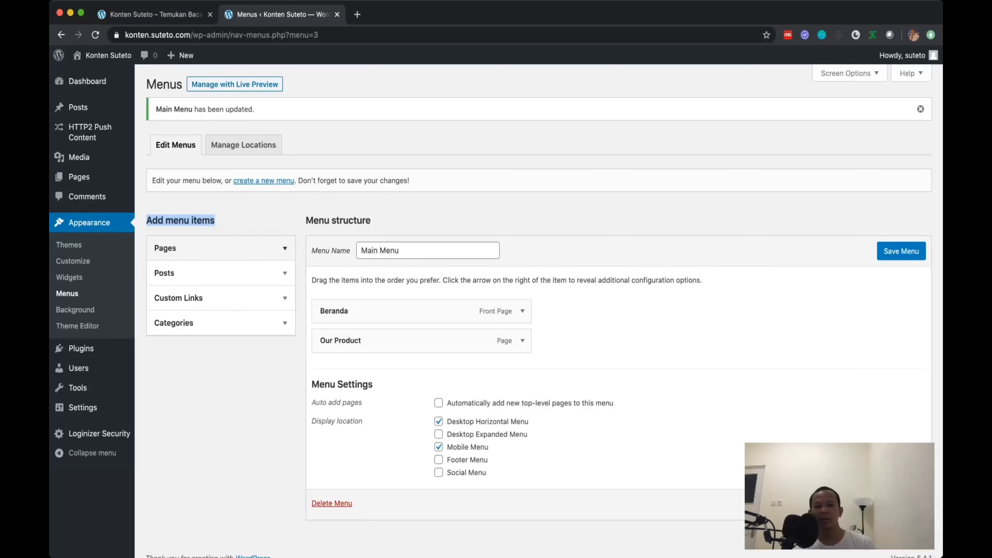
{"action": "left_click", "coordinate": [285, 298]}
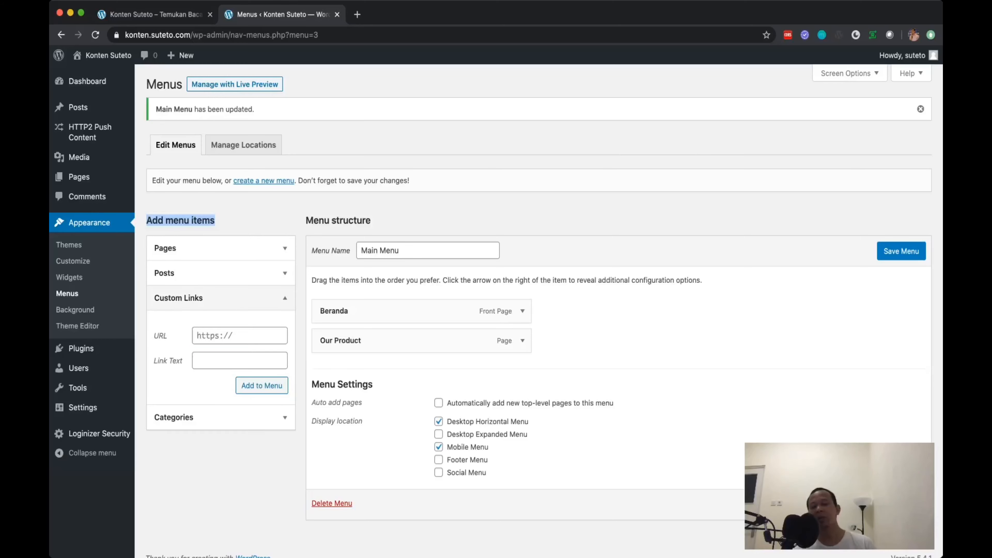
{"action": "left_click", "coordinate": [240, 335]}
{"action": "left_click", "coordinate": [239, 360]}
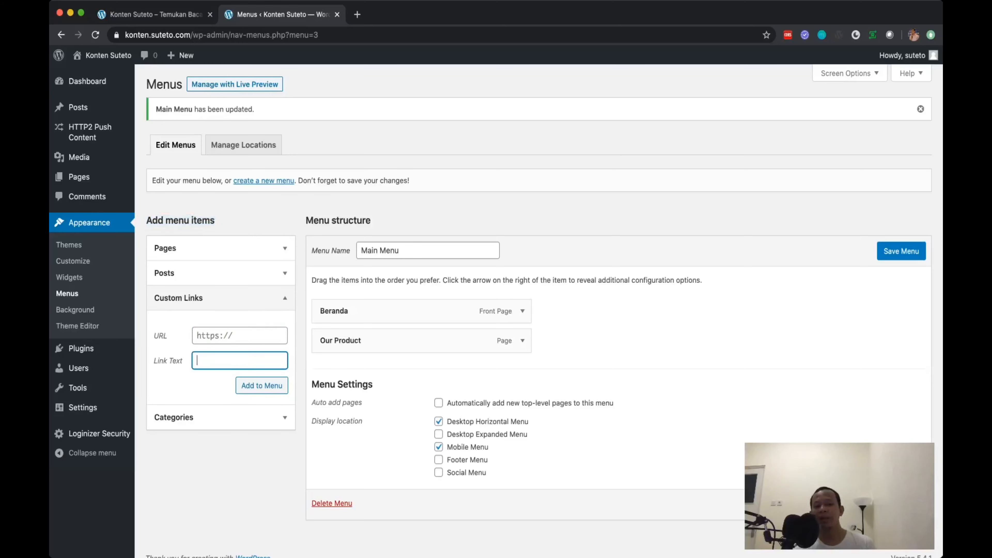
{"action": "left_click", "coordinate": [239, 336]}
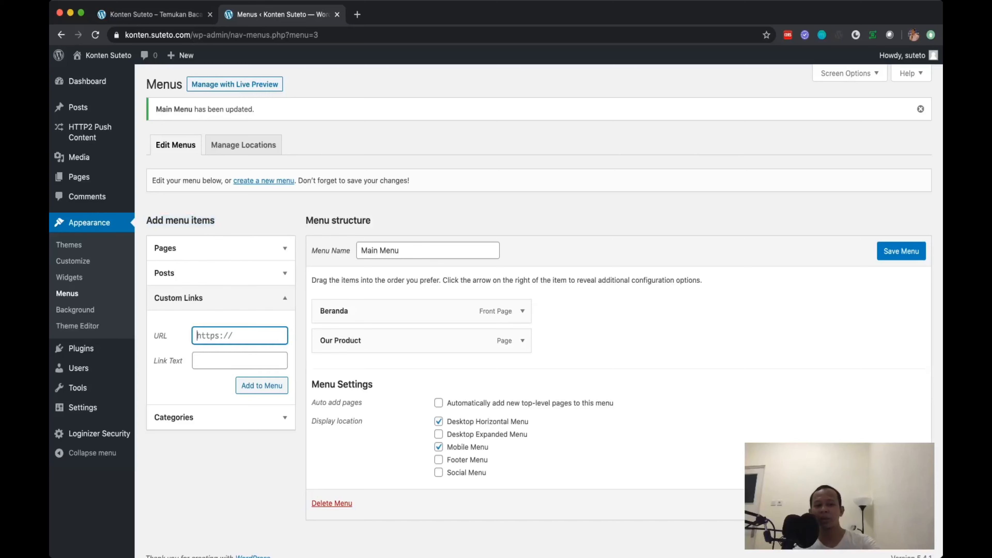
{"action": "type", "text": "htt"}
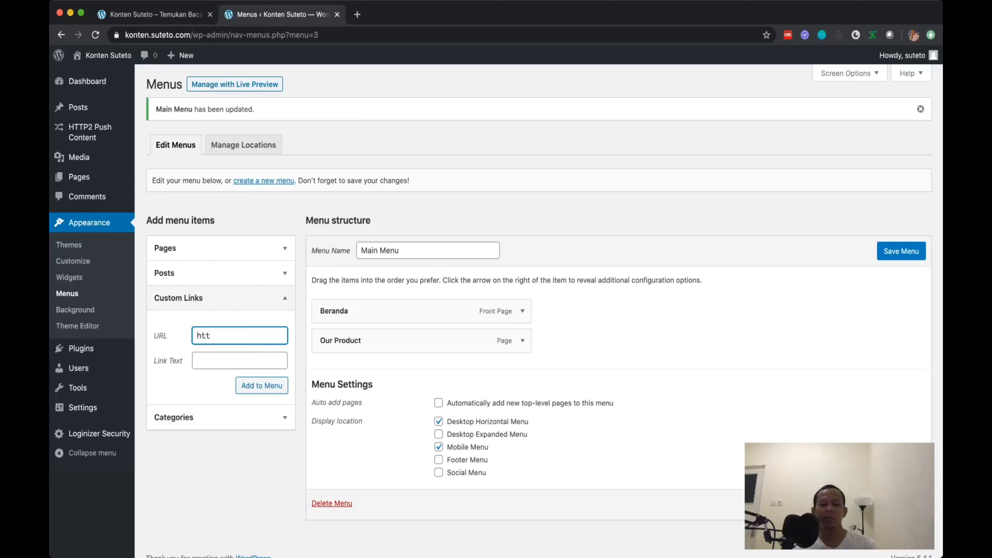
{"action": "type", "text": "ps:/"}
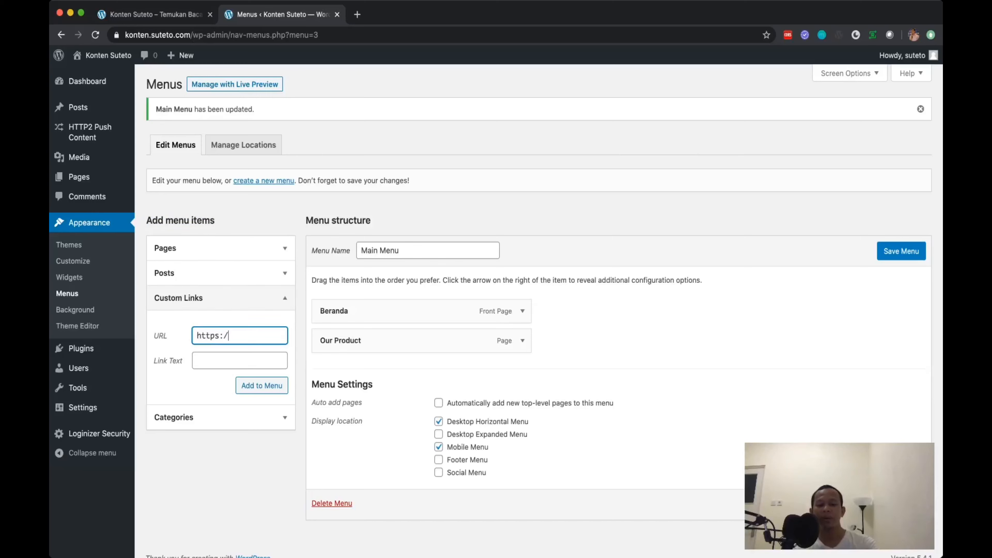
{"action": "type", "text": "/webdigital"}
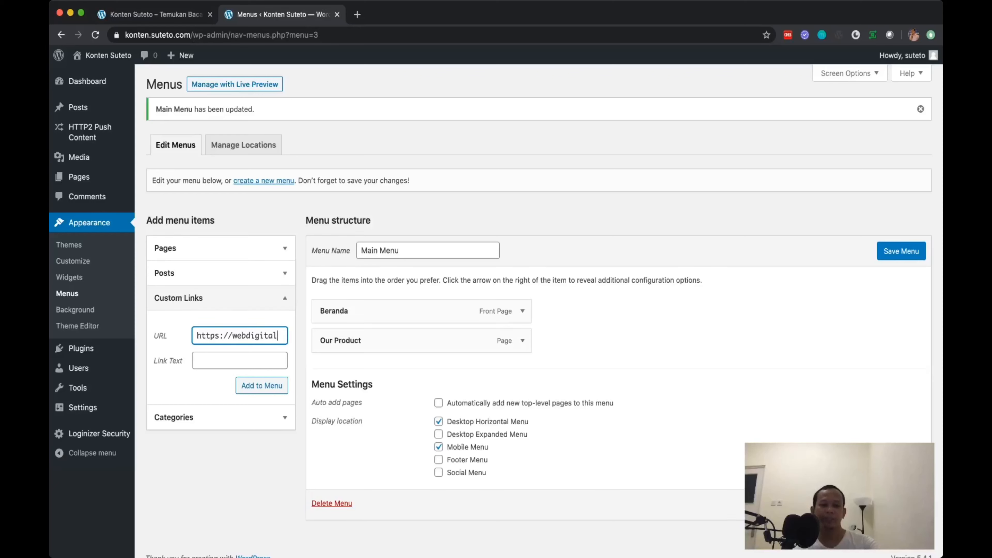
{"action": "type", "text": "id.com"}
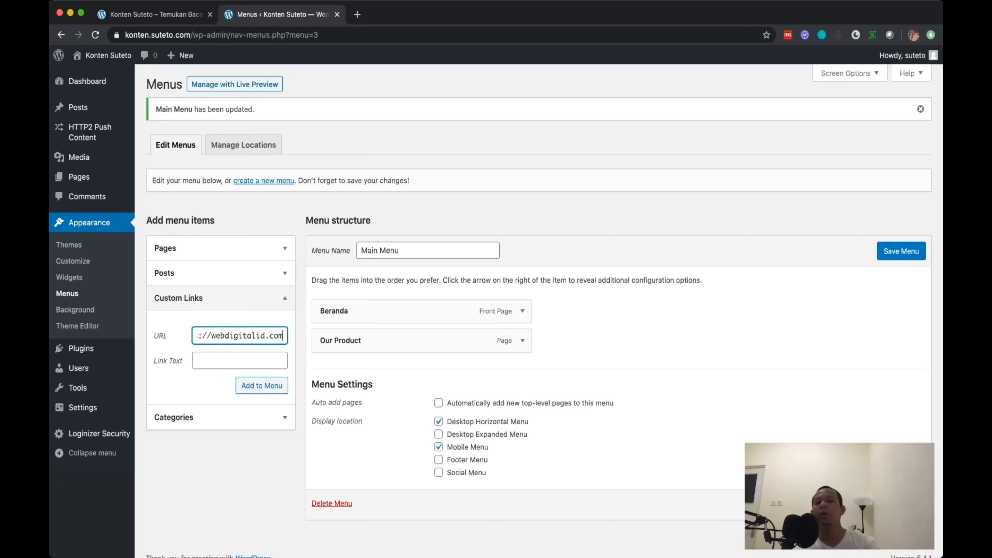
- Set the custom link's text to Other Services and add it to Main Menu
{"action": "key", "text": "Tab"}
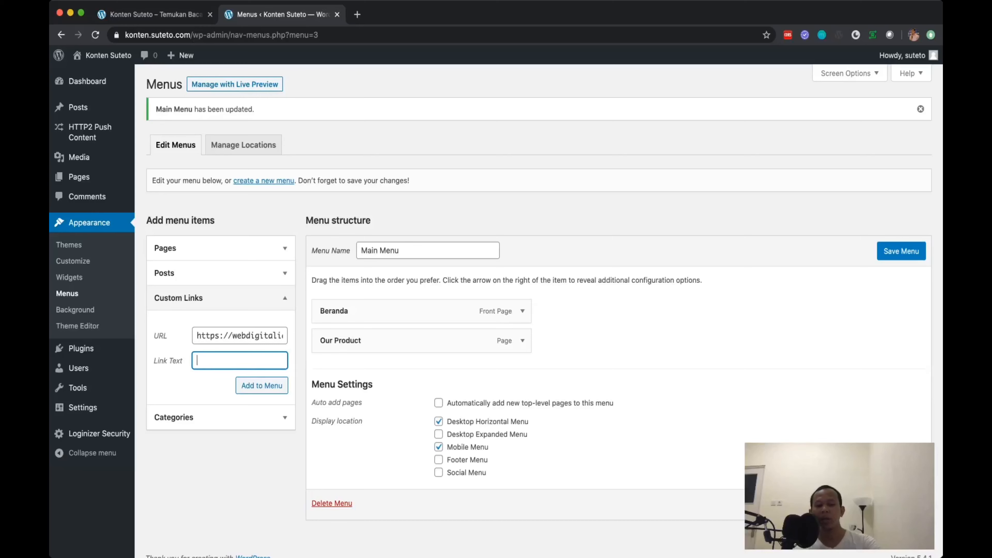
{"action": "type", "text": "Other Service"}
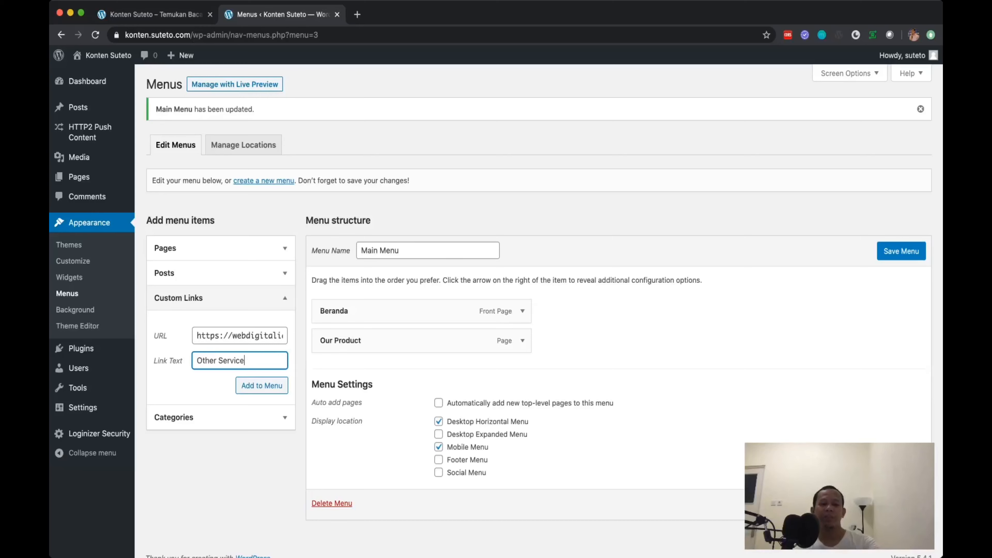
{"action": "type", "text": "s"}
{"action": "left_click", "coordinate": [262, 386]}
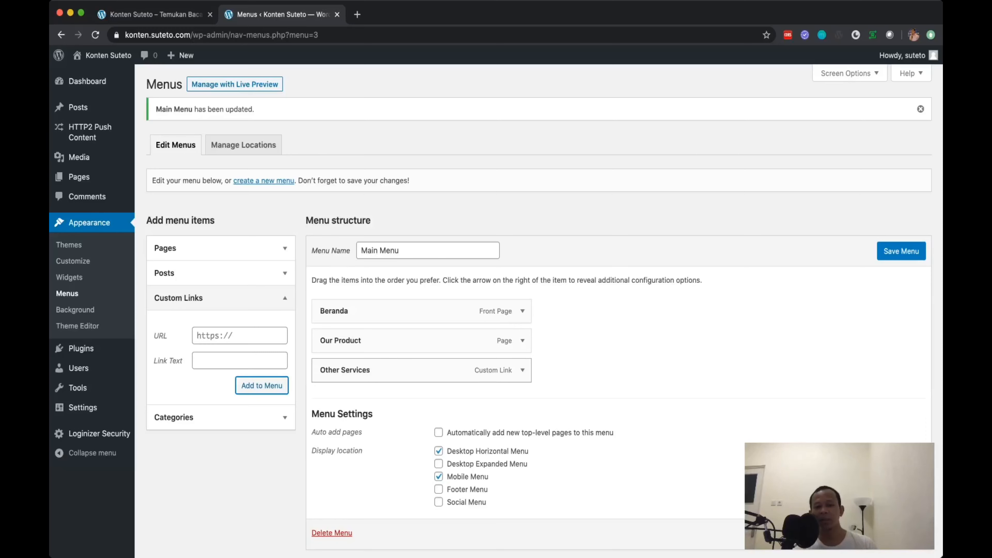
- Check the Other Services item's URL and navigation label, and save Main Menu
{"action": "left_click", "coordinate": [522, 370]}
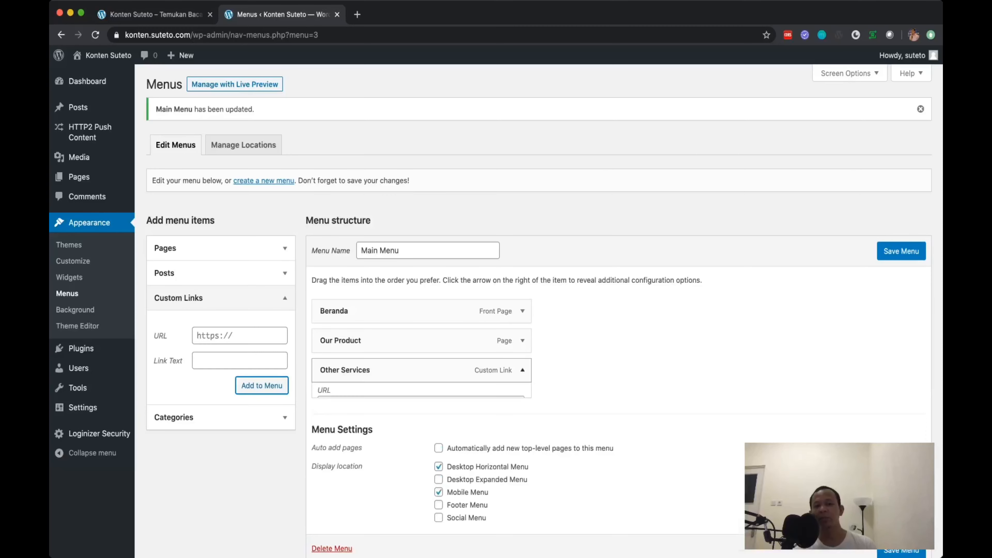
{"action": "left_click", "coordinate": [522, 370]}
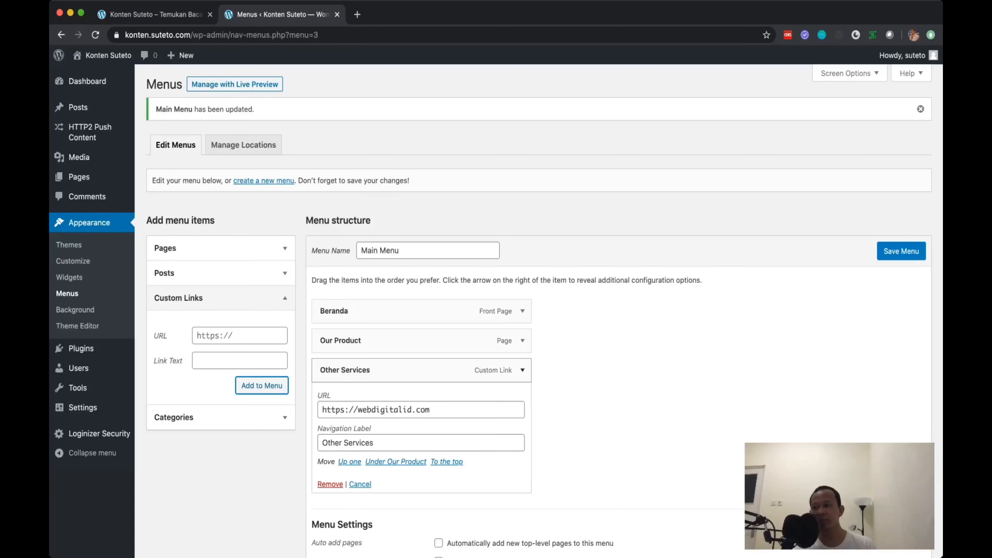
{"action": "left_click", "coordinate": [901, 251]}
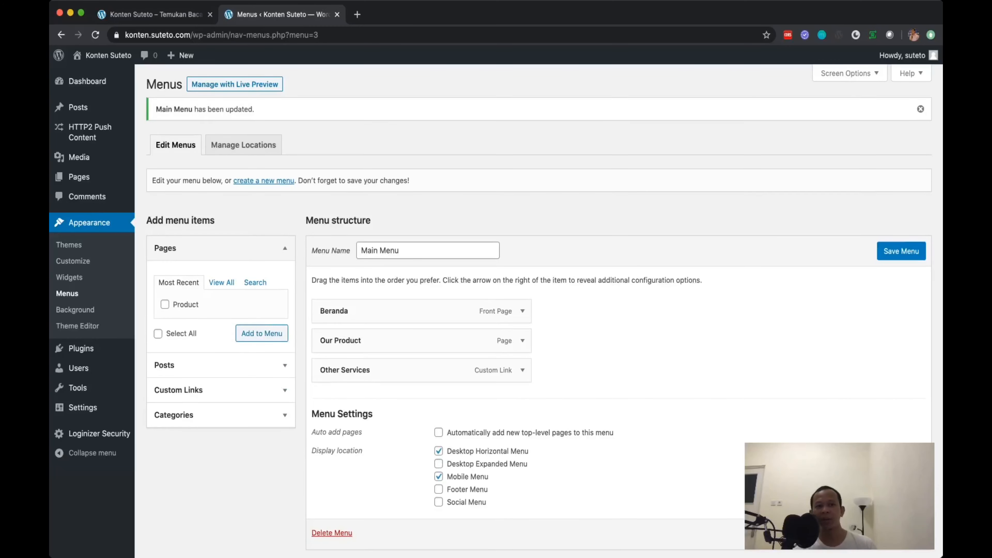
- Reload the site's front page and test the Other Services link in a separate tab, closing that tab after viewing it
{"action": "key", "text": "ctrl+Tab"}
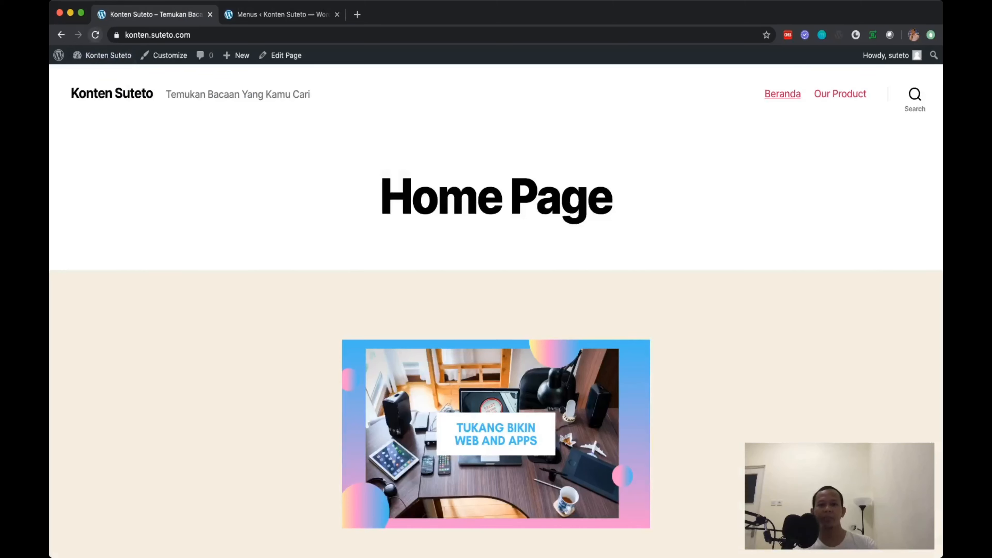
{"action": "left_click", "coordinate": [95, 34]}
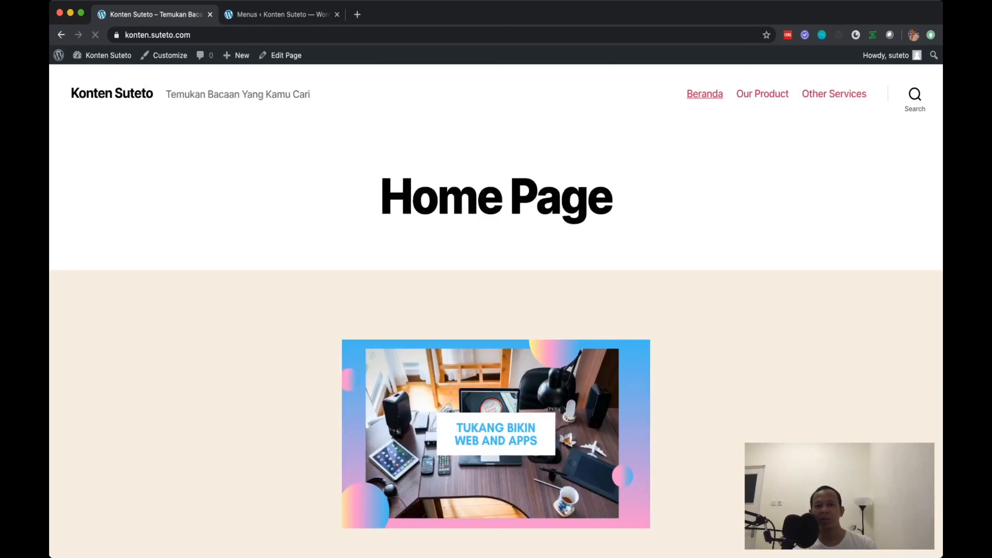
{"action": "right_click", "coordinate": [834, 94]}
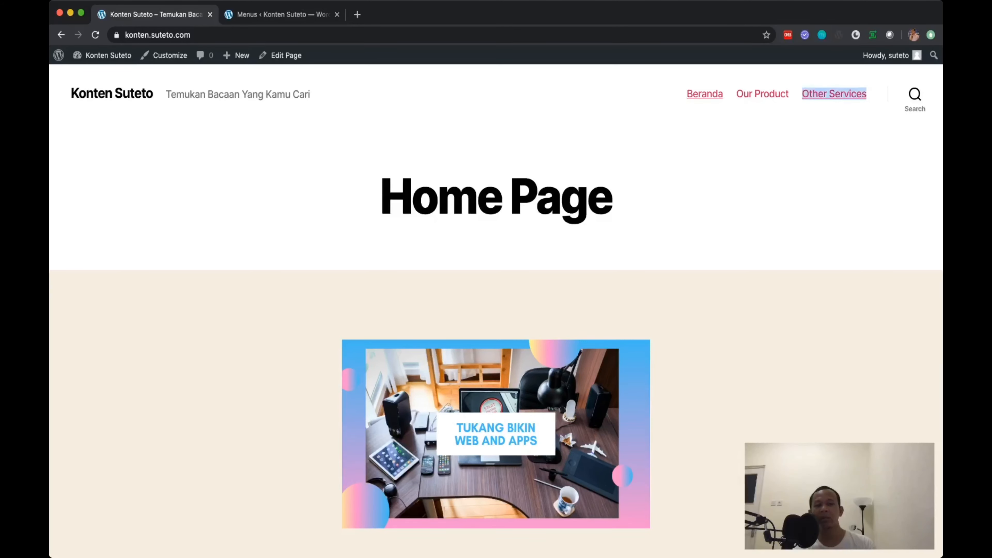
{"action": "left_click", "coordinate": [851, 102]}
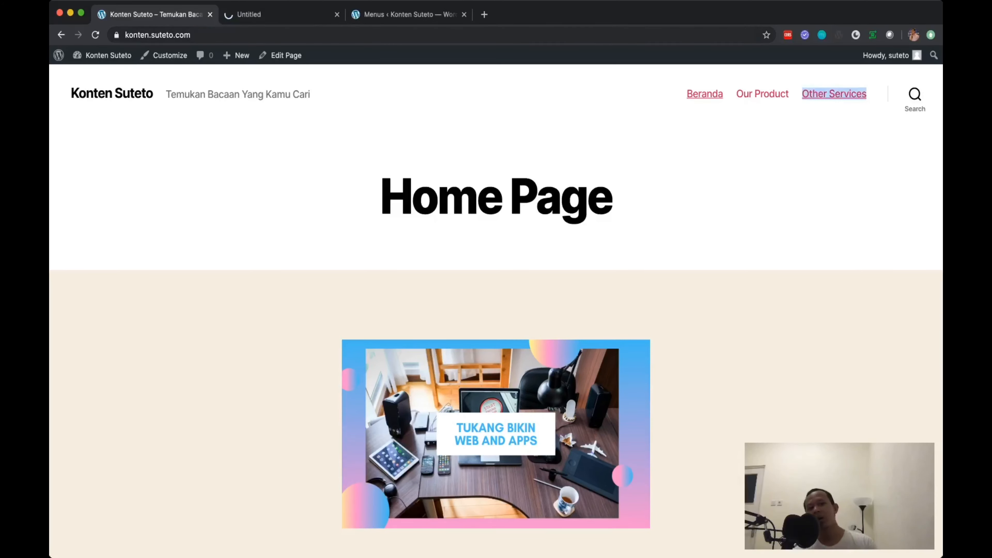
{"action": "left_click", "coordinate": [273, 14]}
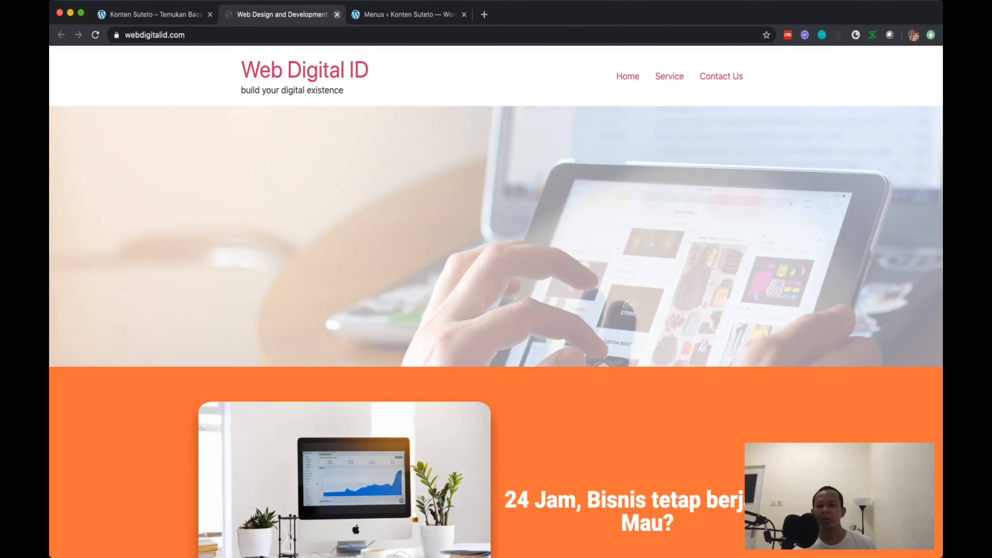
{"action": "left_click", "coordinate": [337, 15]}
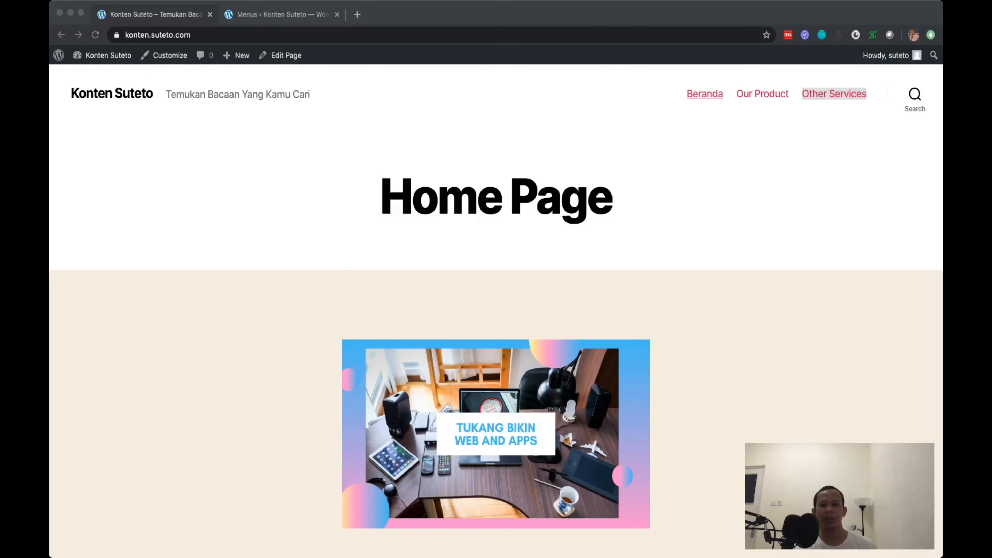
- Follow the Our Product link in the site navigation and look through the Product page
{"action": "left_click", "coordinate": [834, 94]}
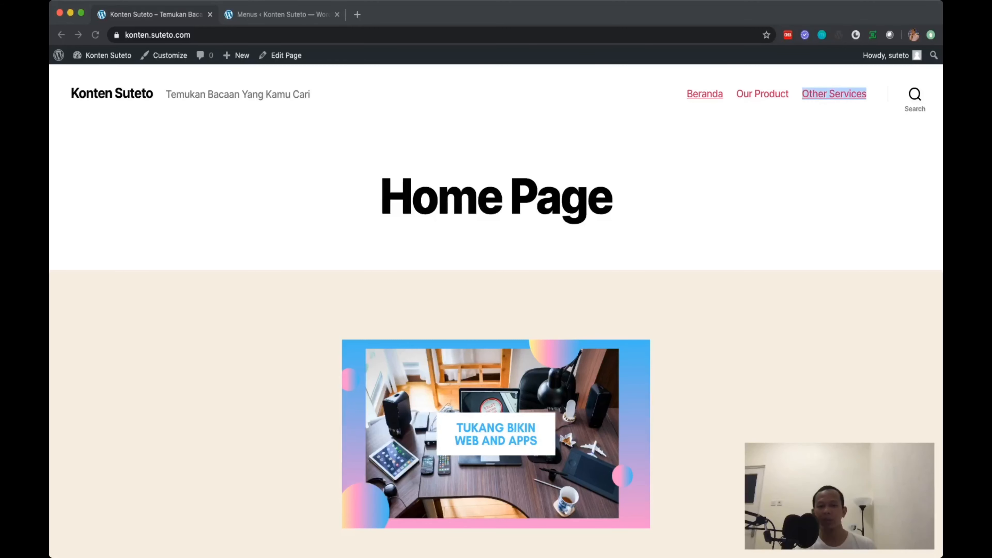
{"action": "left_click", "coordinate": [763, 94]}
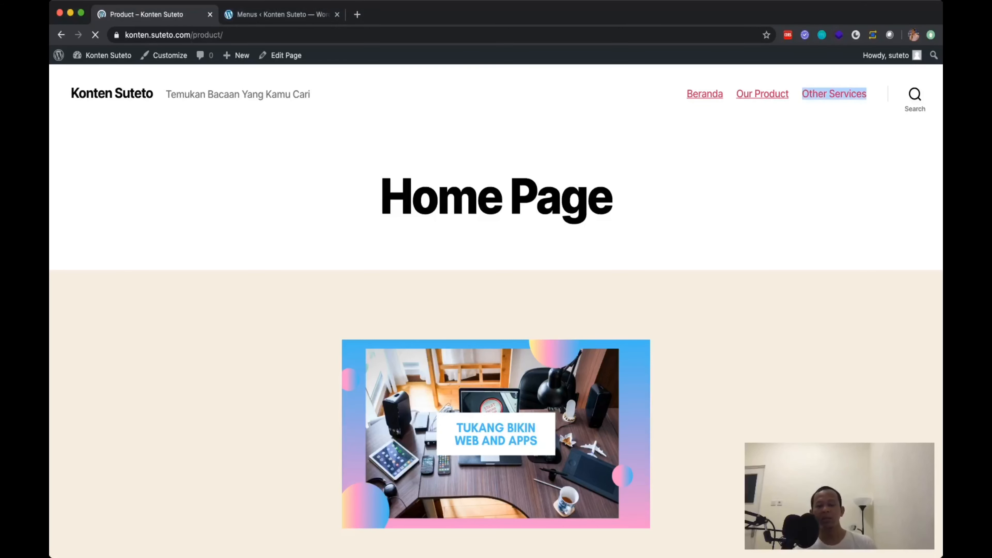
{"action": "scroll", "coordinate": [496, 312], "scroll_direction": "down", "scroll_amount": 3}
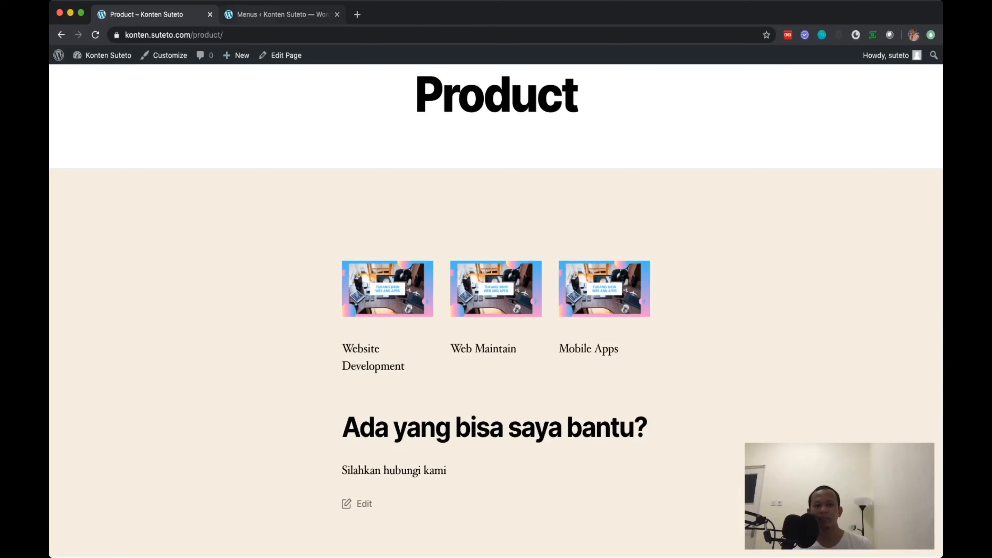
- Return to the WordPress admin and open the management page for post categories
{"action": "left_click", "coordinate": [281, 14]}
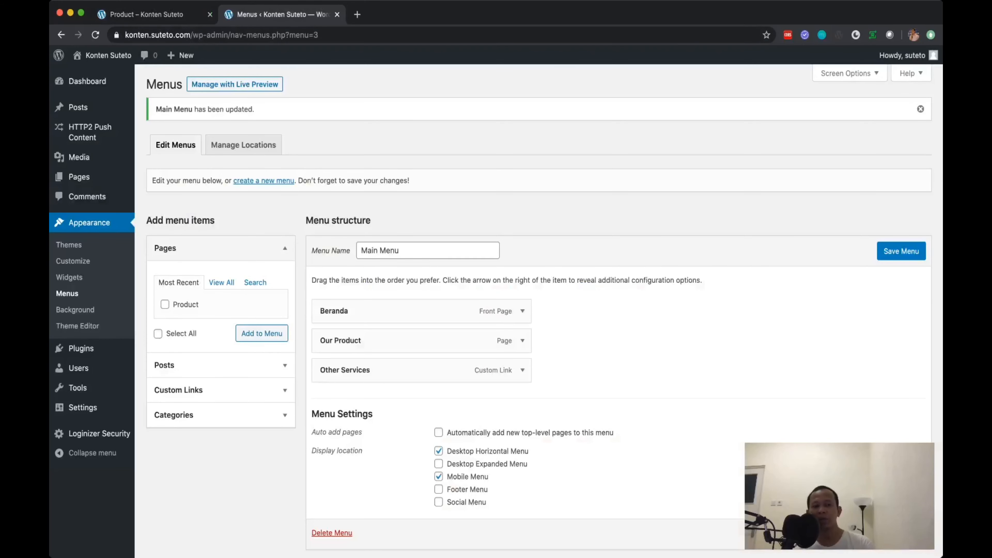
{"action": "mouse_move", "coordinate": [78, 107]}
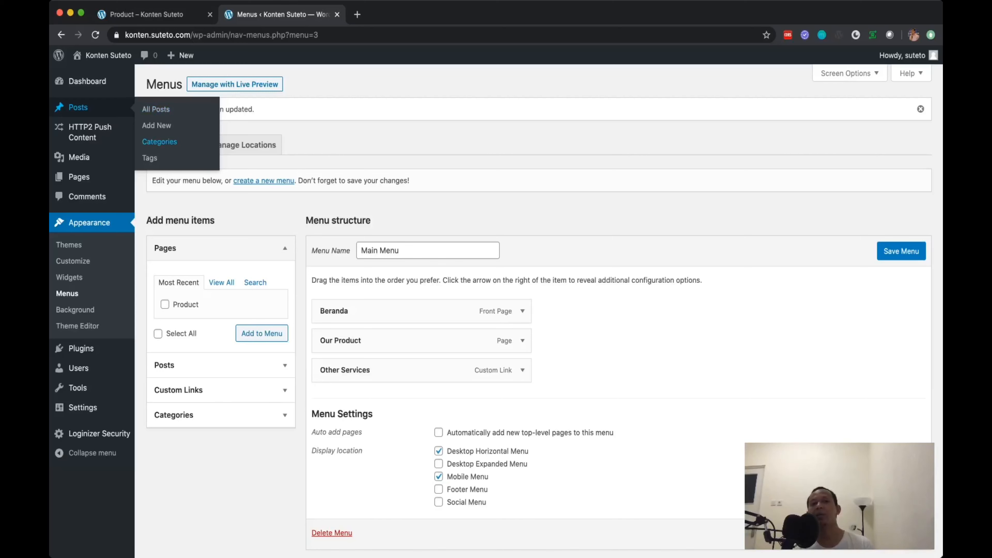
{"action": "left_click", "coordinate": [159, 142]}
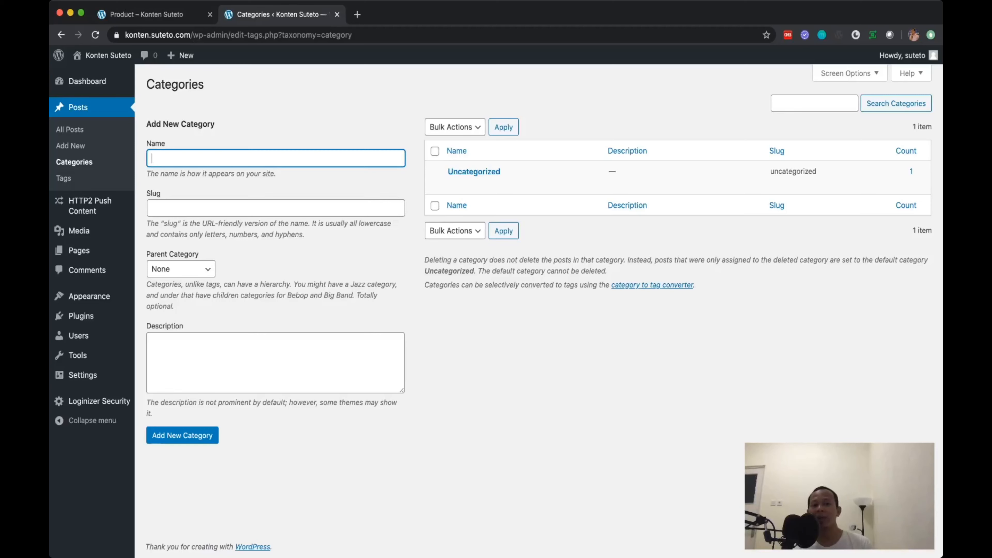
- Copy the Website Development title from the Product page and paste it as the new category's name
{"action": "mouse_move", "coordinate": [474, 172]}
{"action": "key", "text": "ctrl+Tab"}
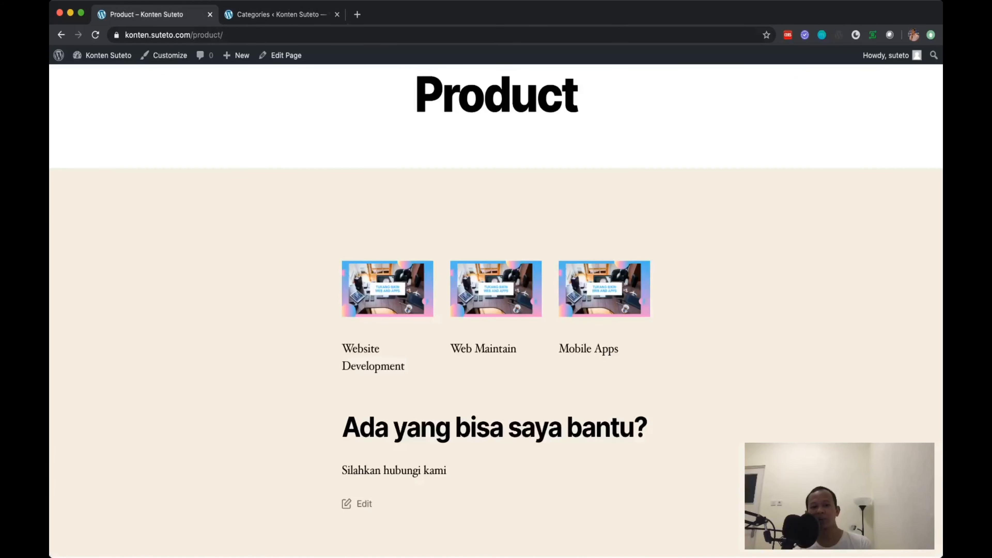
{"action": "triple_click", "coordinate": [371, 360]}
{"action": "key", "text": "super+c"}
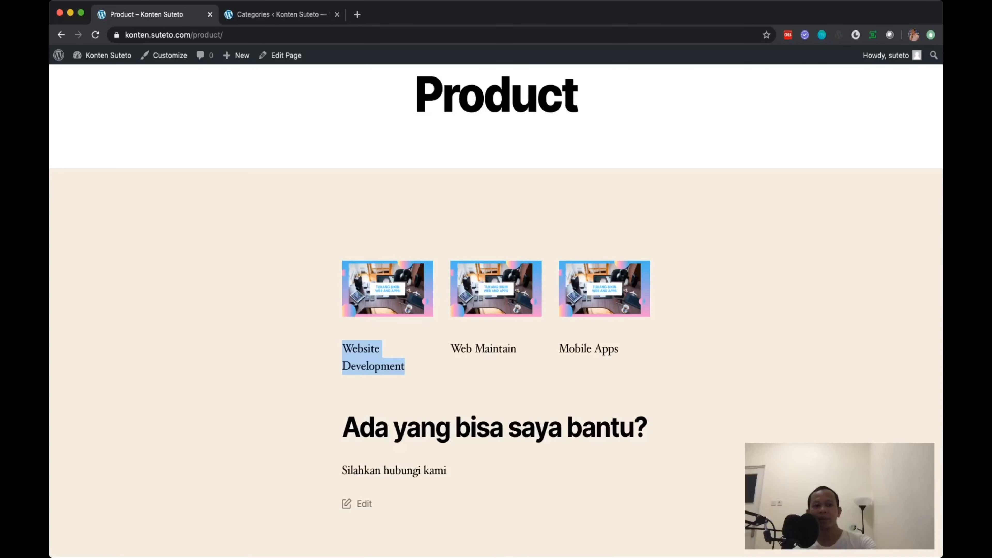
{"action": "key", "text": "ctrl+Tab"}
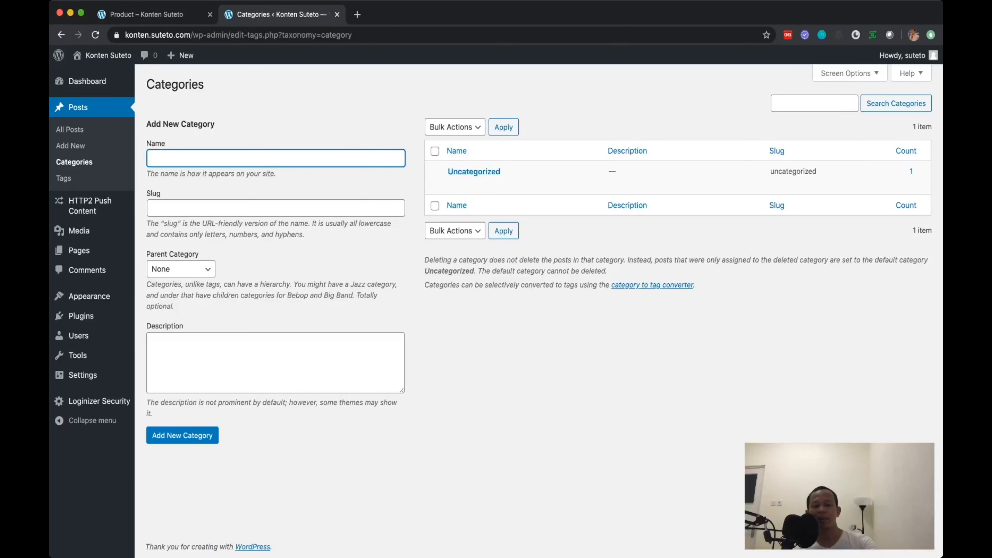
{"action": "key", "text": "super+v"}
{"action": "key", "text": "Tab"}
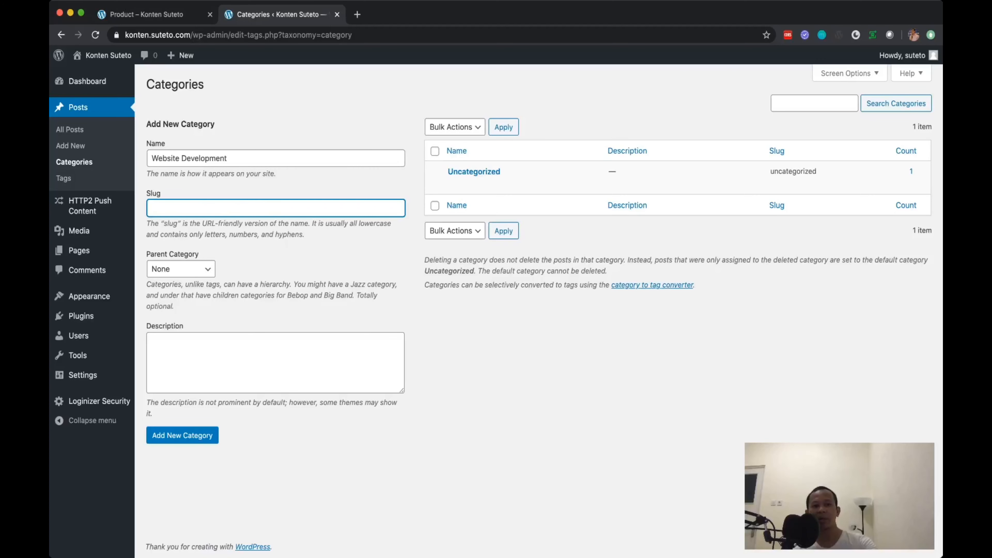
- Look at the product slug in the Product page's URL, and add the Website Development category with slug and description left empty
{"action": "key", "text": "ctrl+Tab"}
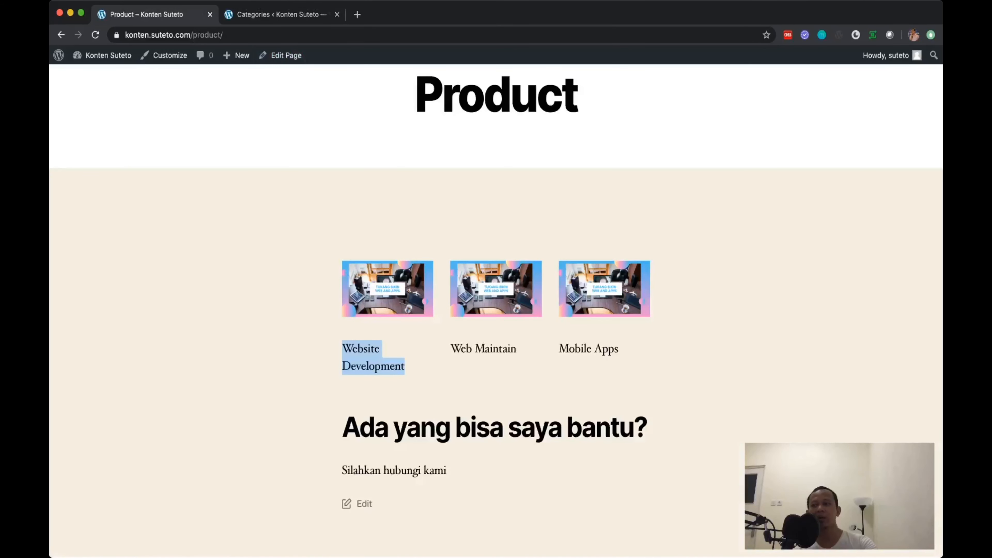
{"action": "double_click", "coordinate": [208, 35]}
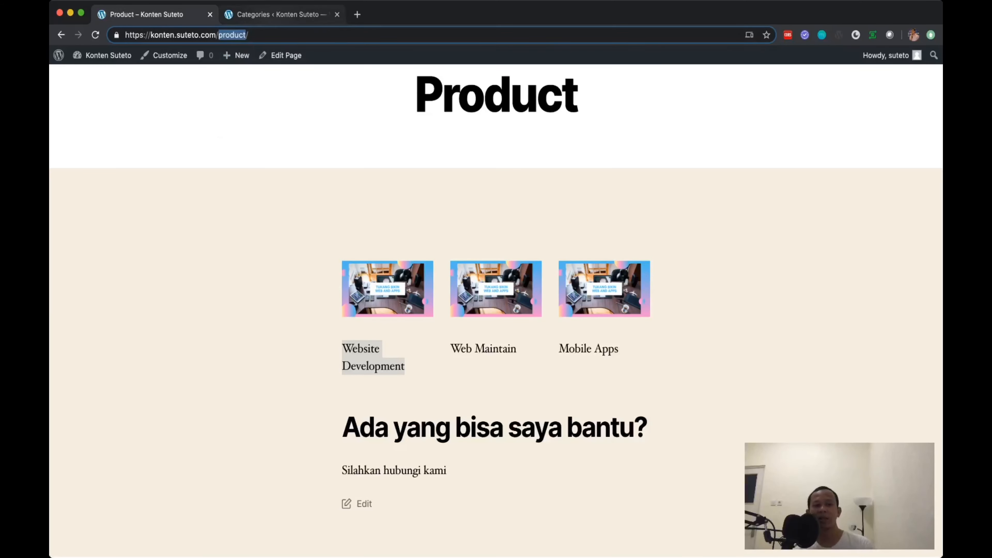
{"action": "key", "text": "ctrl+Tab"}
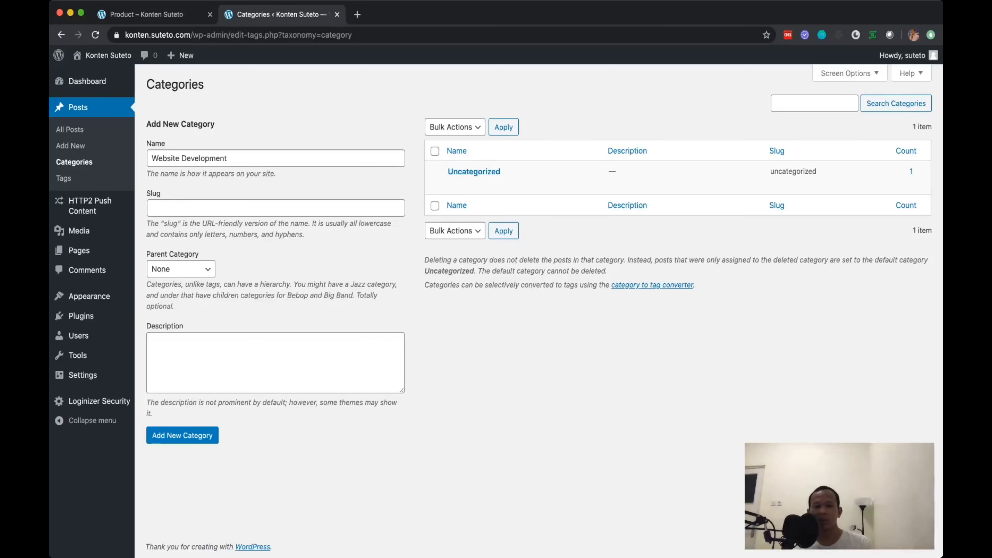
{"action": "left_click", "coordinate": [275, 363]}
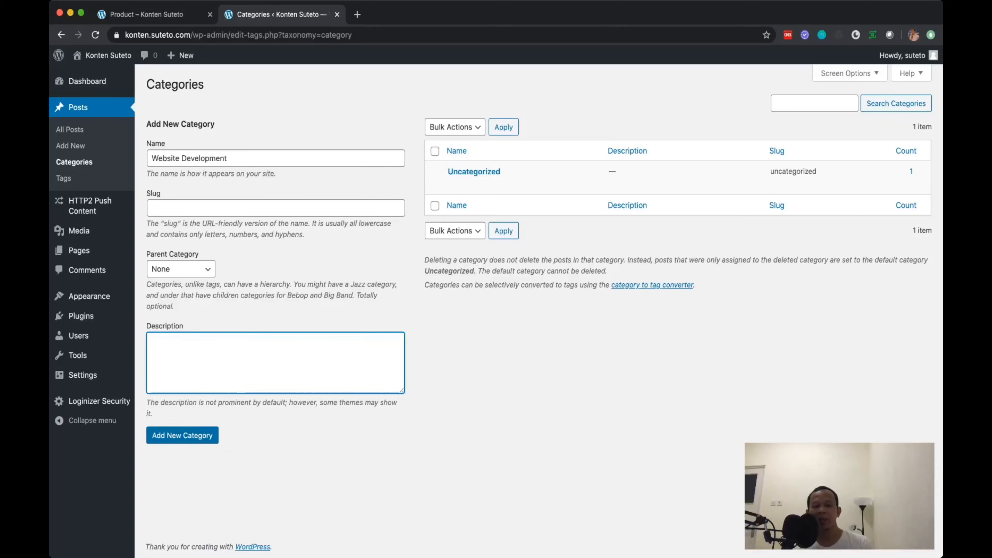
{"action": "left_click", "coordinate": [182, 435]}
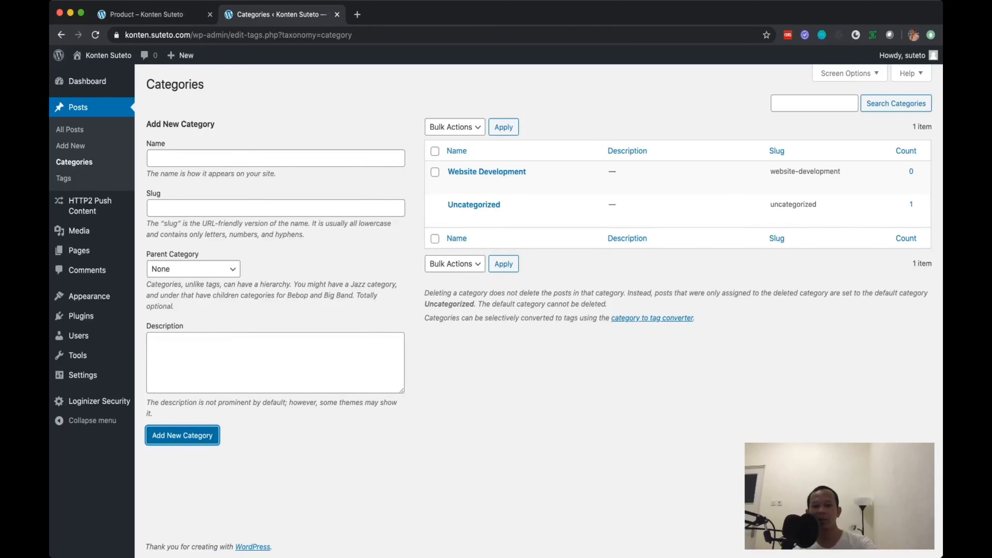
- Add a category named Web Maintain, copying its name from the second product title on the Product page
{"action": "left_click", "coordinate": [147, 14]}
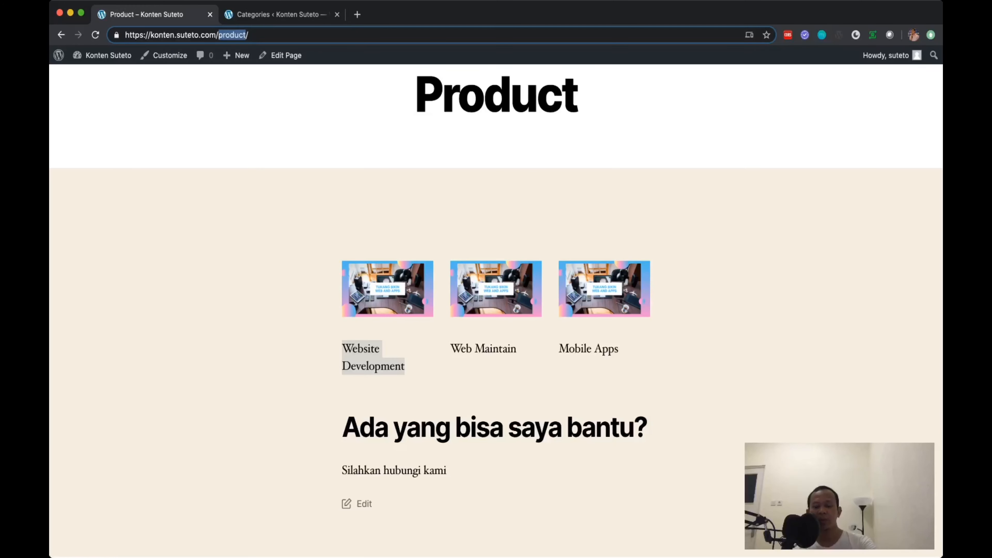
{"action": "left_click_drag", "start_coordinate": [451, 348], "coordinate": [516, 348]}
{"action": "key", "text": "super+c"}
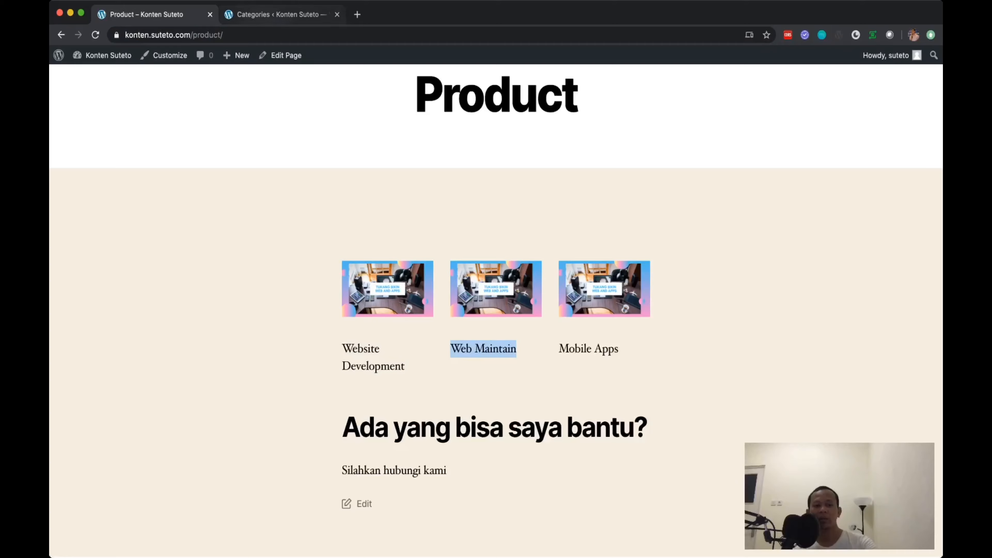
{"action": "left_click", "coordinate": [280, 14]}
{"action": "left_click", "coordinate": [250, 159]}
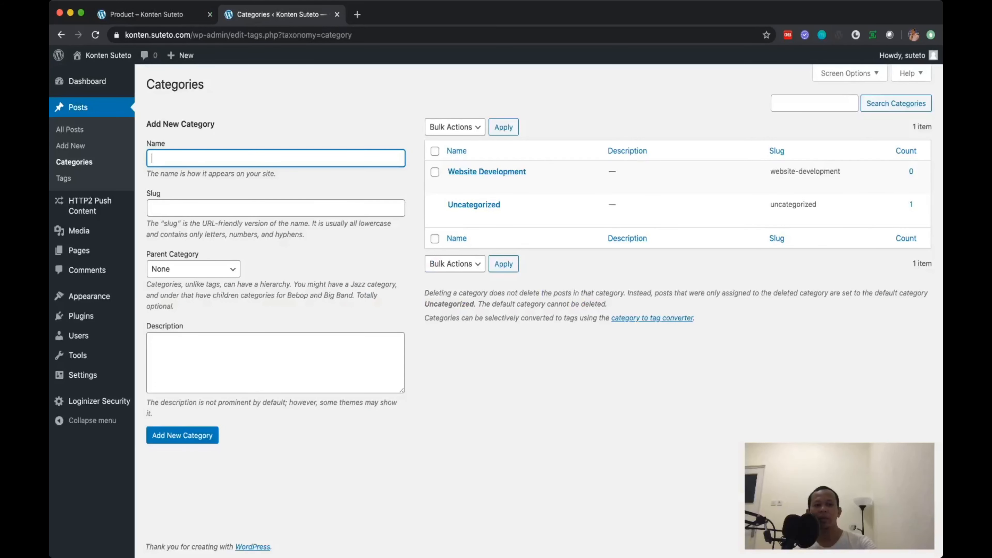
{"action": "key", "text": "super+v"}
{"action": "left_click", "coordinate": [182, 435]}
- Add a category named Mobile Apps, copying its name from the third product title on the Product page
{"action": "mouse_move", "coordinate": [181, 55]}
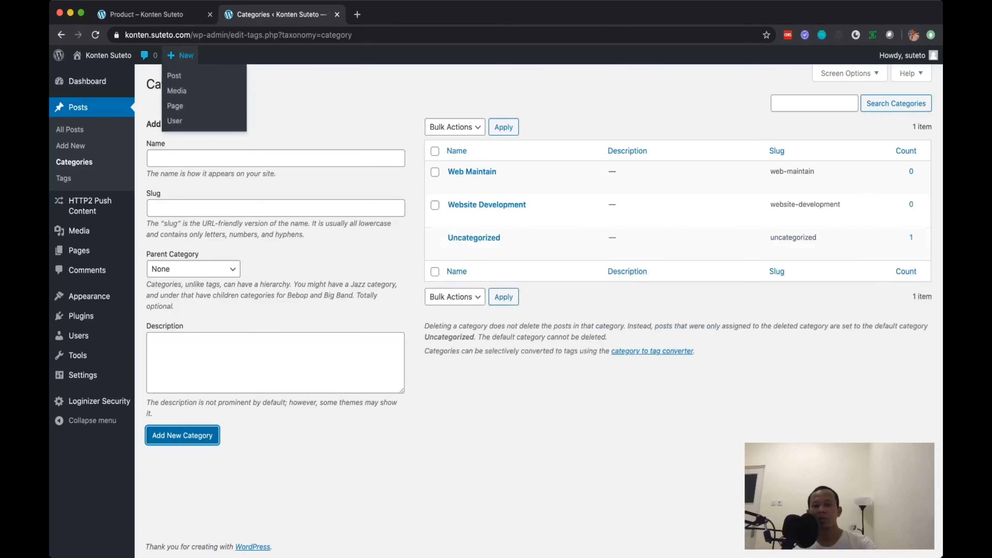
{"action": "left_click", "coordinate": [168, 15]}
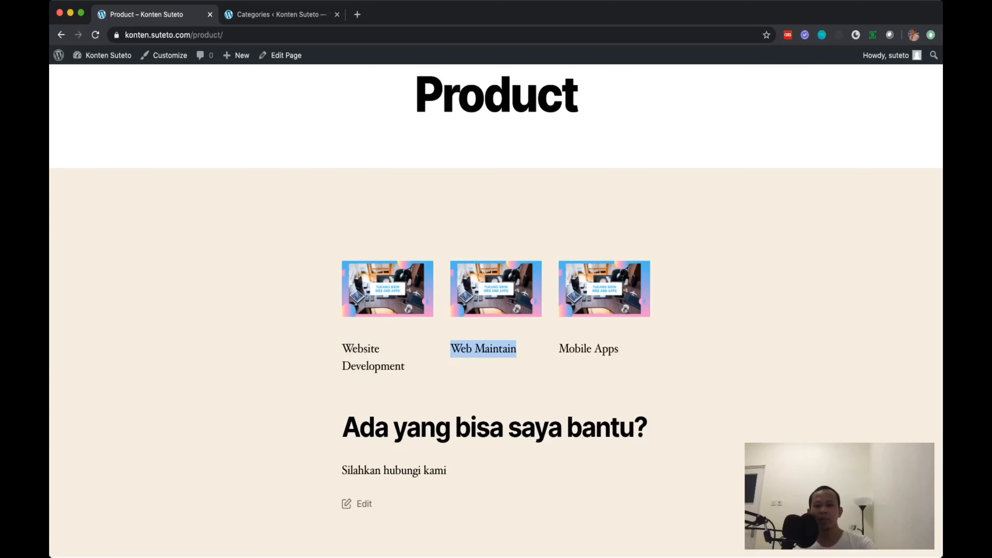
{"action": "left_click_drag", "start_coordinate": [559, 349], "coordinate": [619, 349]}
{"action": "key", "text": "super+c"}
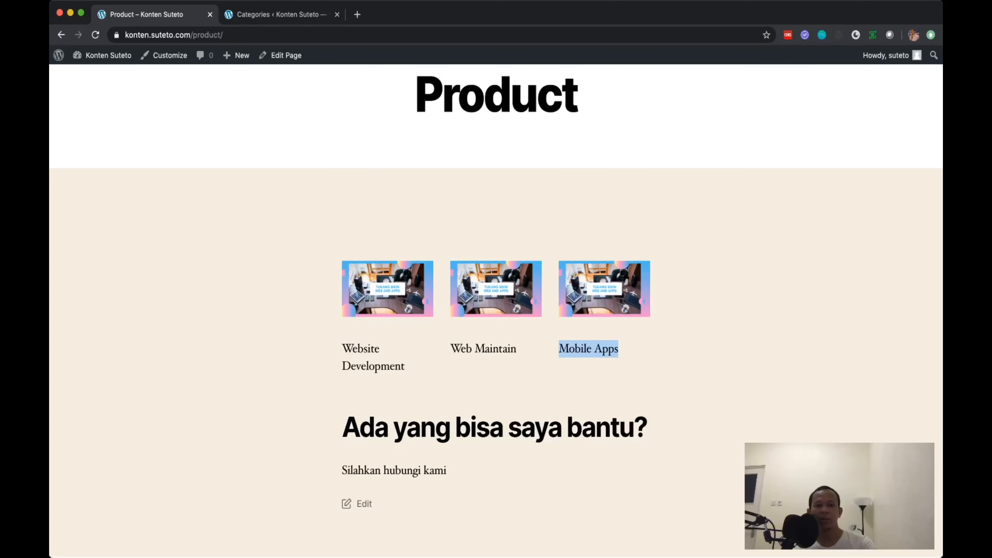
{"action": "left_click", "coordinate": [278, 15]}
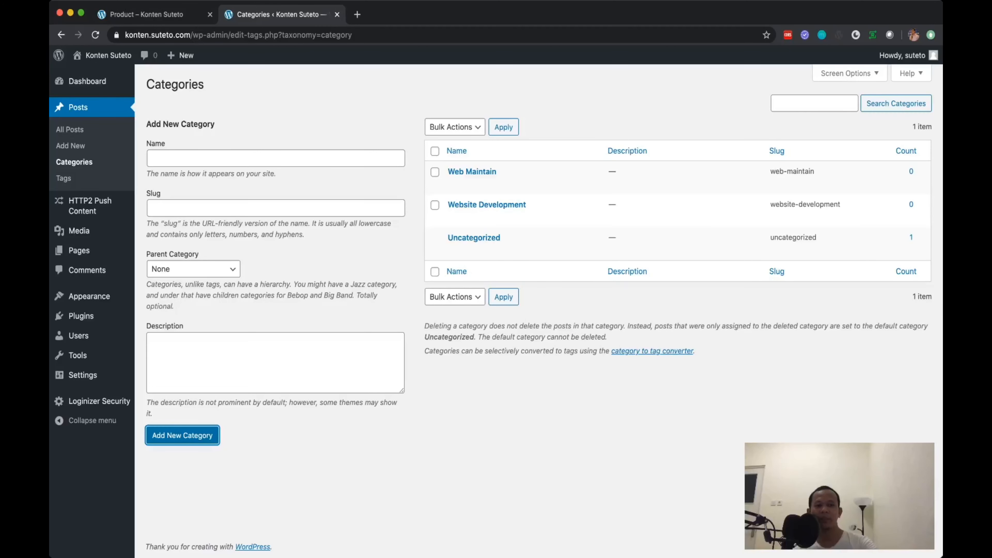
{"action": "left_click", "coordinate": [251, 158]}
{"action": "key", "text": "super+v"}
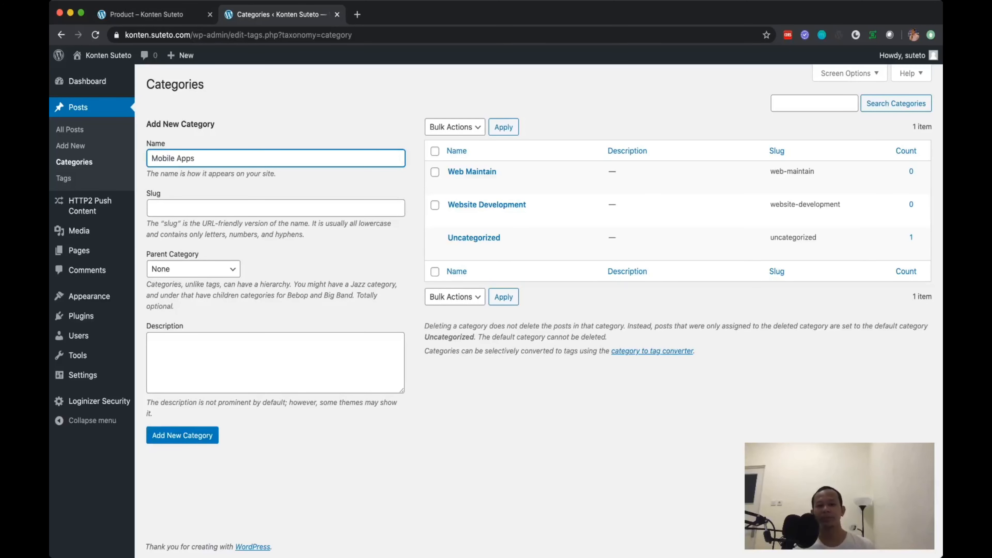
{"action": "key", "text": "Return"}
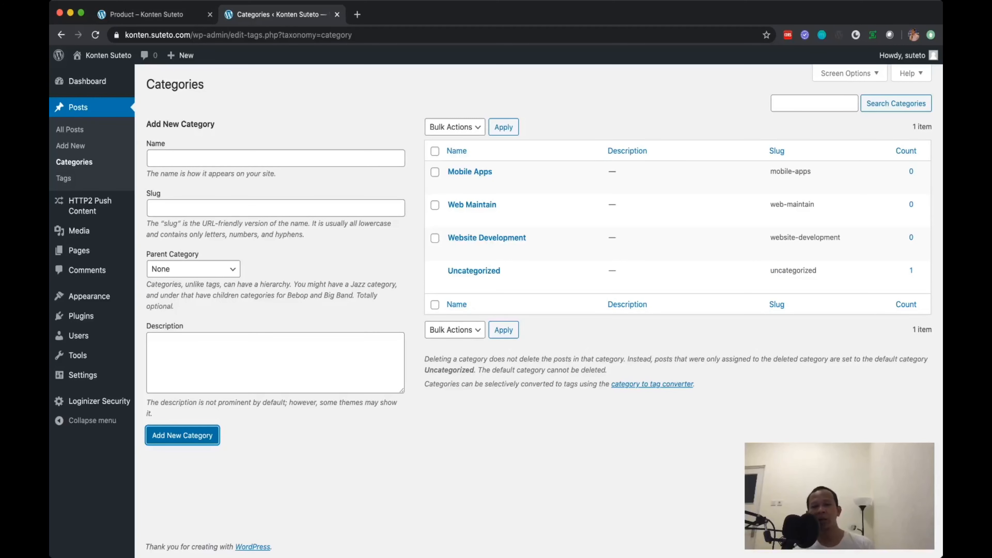
- Compare the Mobile Apps category's slug in the category list with the Product page's URL on the site
{"action": "mouse_move", "coordinate": [483, 184]}
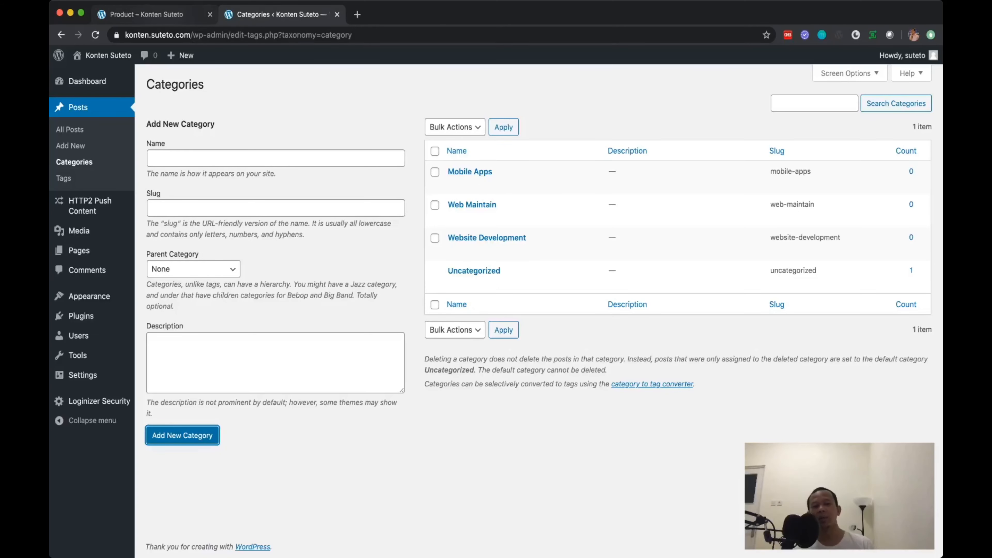
{"action": "left_click", "coordinate": [157, 14]}
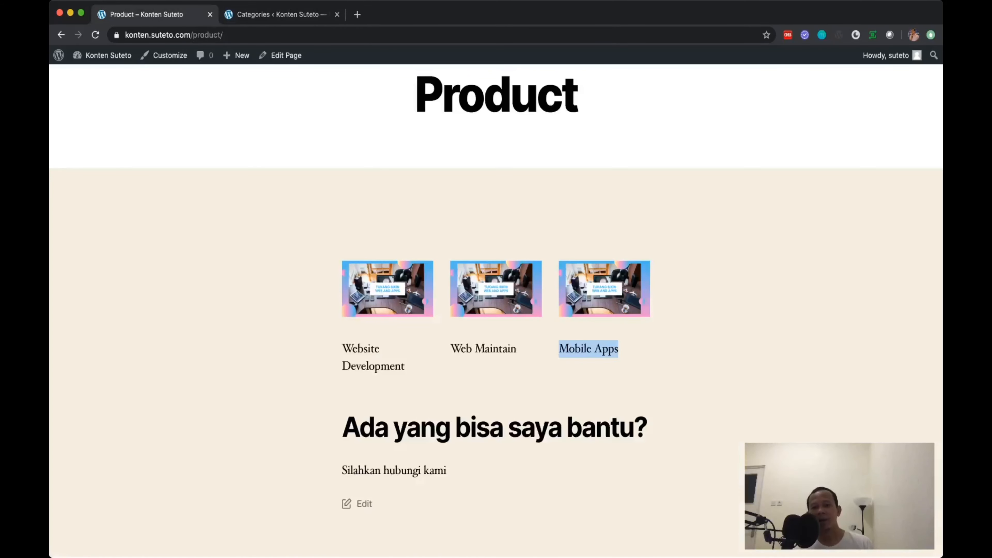
{"action": "left_click", "coordinate": [279, 15]}
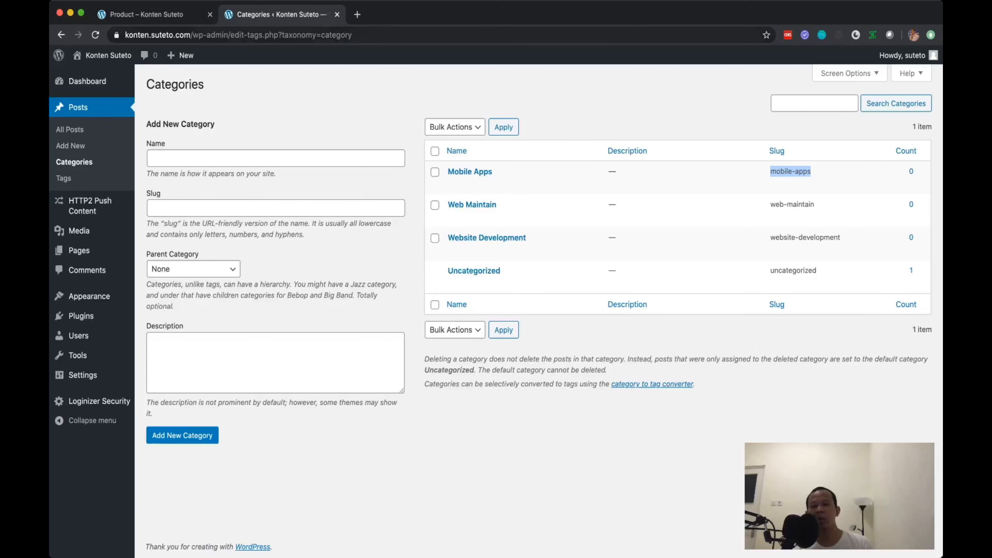
{"action": "key", "text": "ctrl+shift+Tab"}
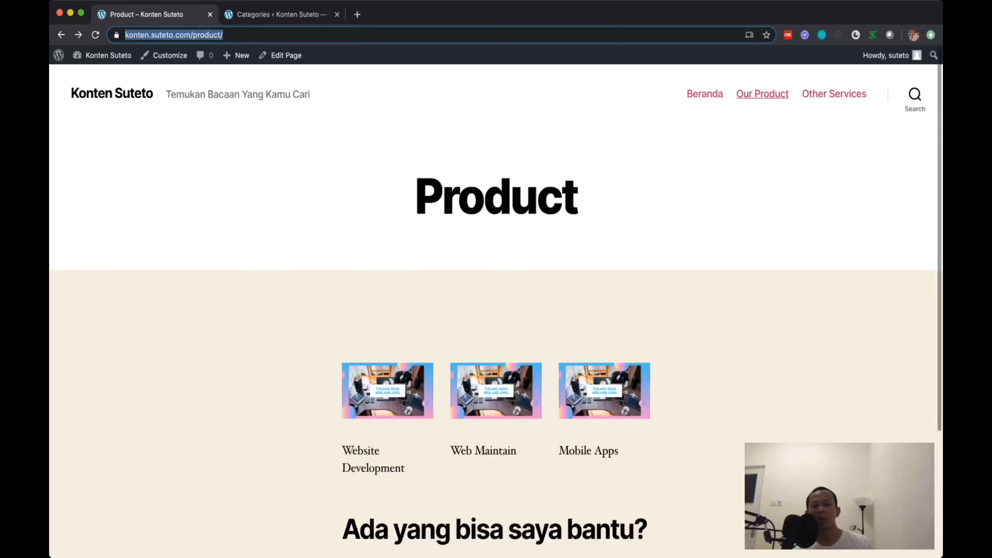
{"action": "key", "text": "ctrl+Tab"}
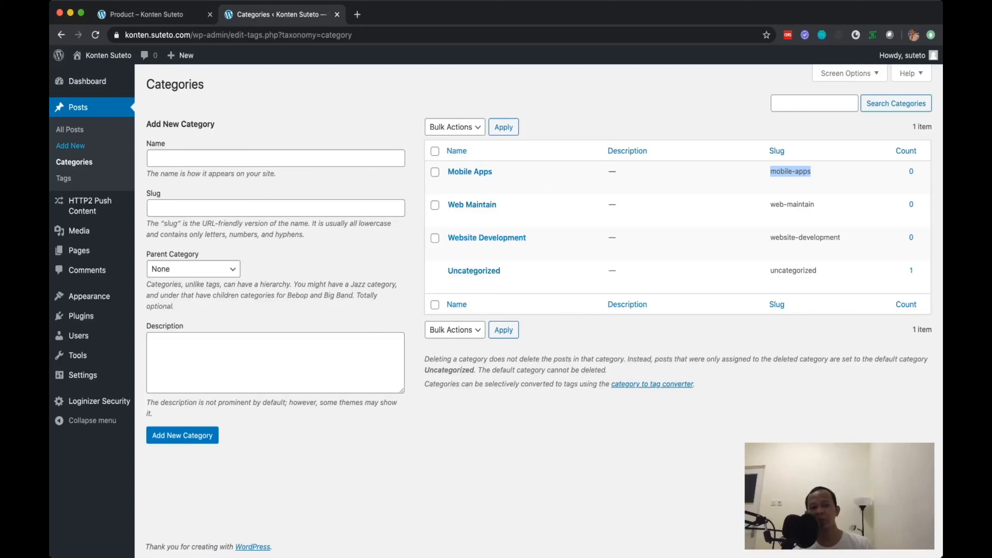
- Open the menu editor and add the Mobile Apps, Web Maintain and Website Development categories to Main Menu
{"action": "mouse_move", "coordinate": [89, 296]}
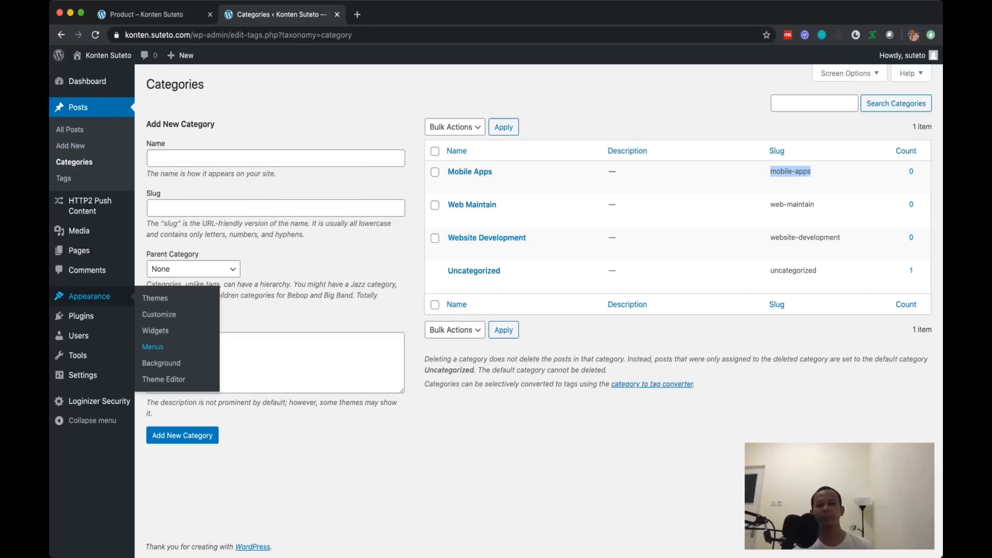
{"action": "left_click", "coordinate": [152, 347]}
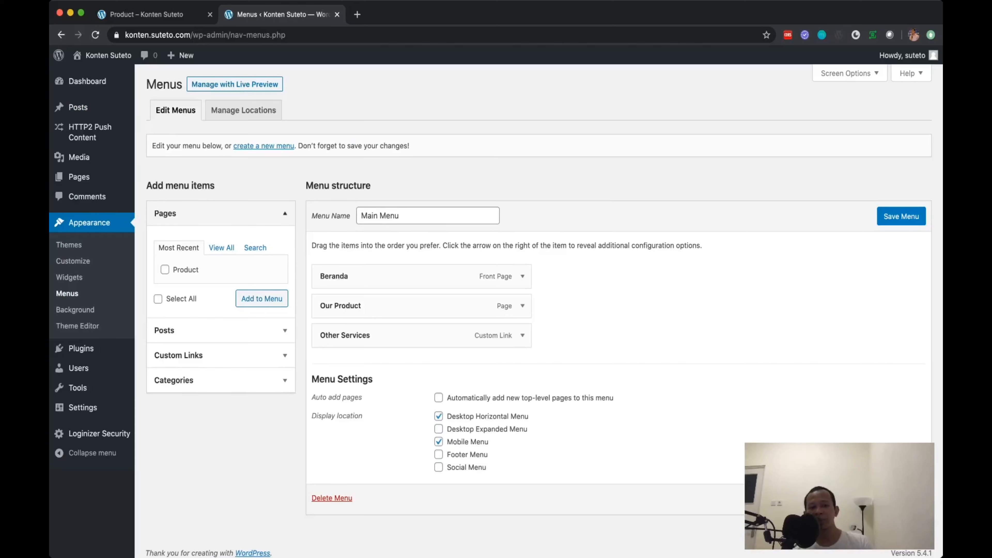
{"action": "left_click", "coordinate": [284, 214]}
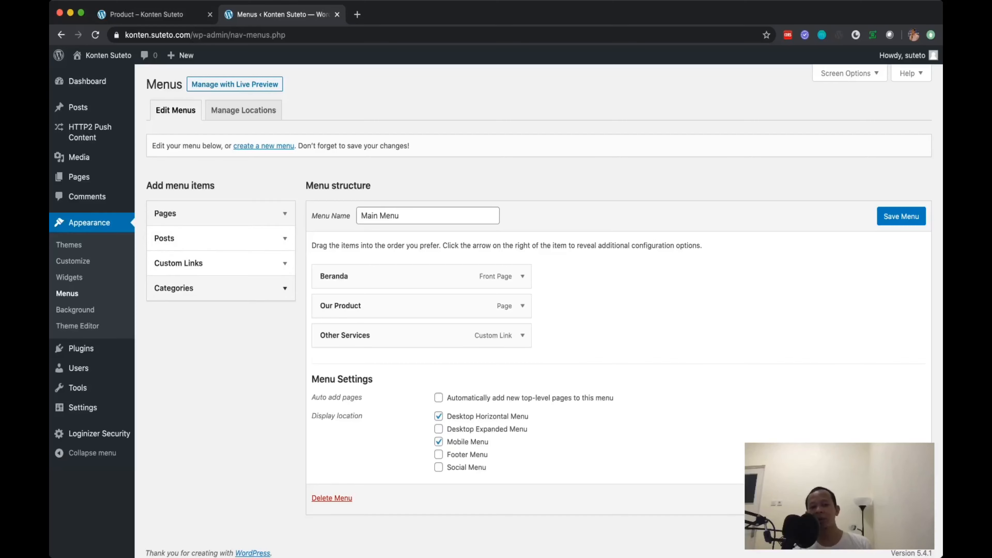
{"action": "left_click", "coordinate": [285, 288]}
{"action": "left_click", "coordinate": [216, 322]}
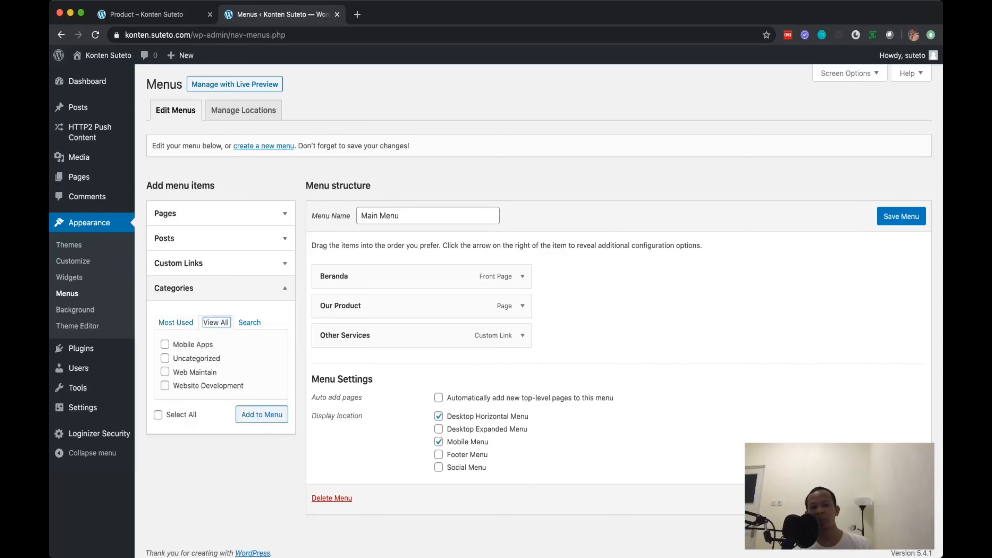
{"action": "left_click", "coordinate": [165, 345]}
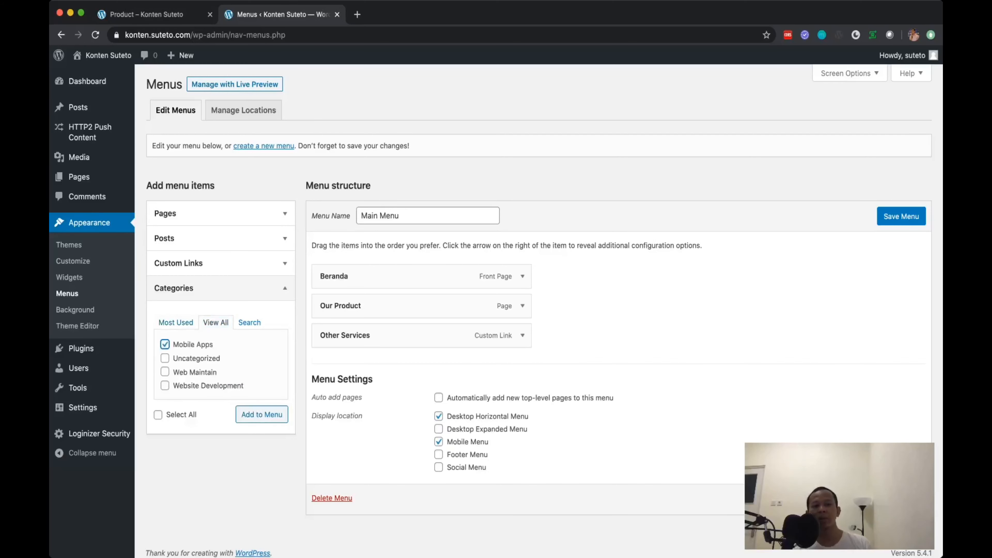
{"action": "left_click", "coordinate": [165, 372]}
{"action": "left_click", "coordinate": [165, 386]}
{"action": "left_click", "coordinate": [262, 414]}
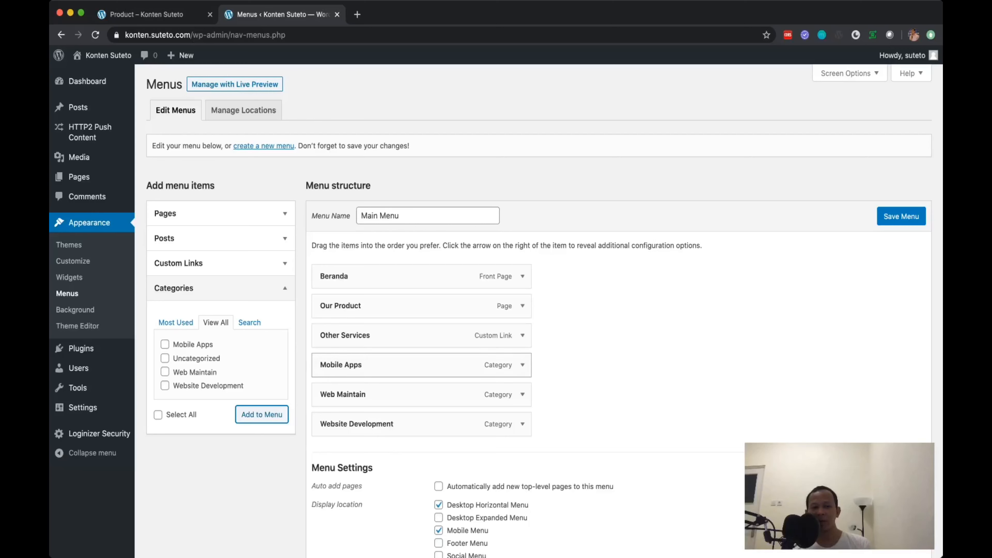
- Nest the categories under Our Product as sub items in the order Website Development, Web Maintain, Mobile Apps
{"action": "left_click_drag", "start_coordinate": [391, 364], "coordinate": [398, 325]}
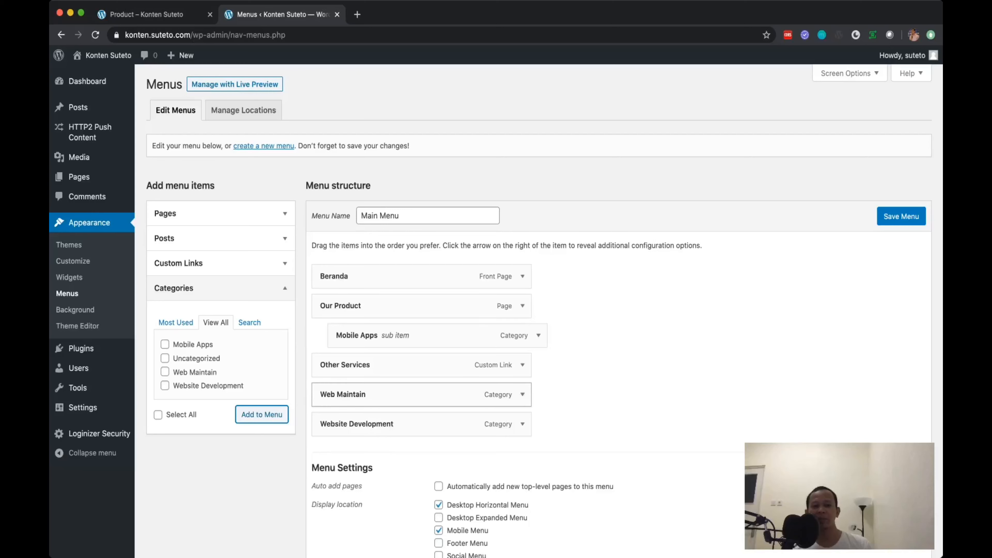
{"action": "left_click_drag", "start_coordinate": [352, 394], "coordinate": [340, 335]}
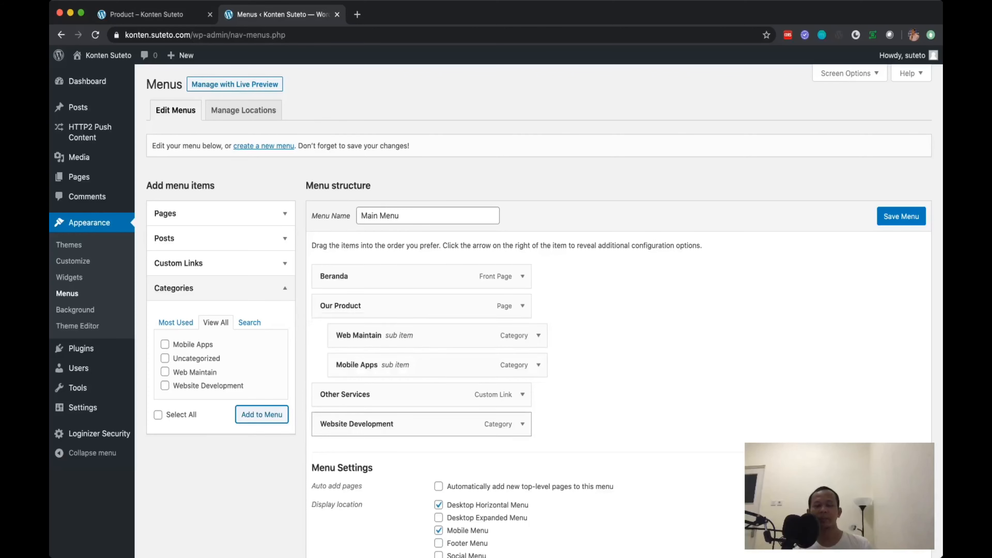
{"action": "left_click_drag", "start_coordinate": [357, 424], "coordinate": [424, 321]}
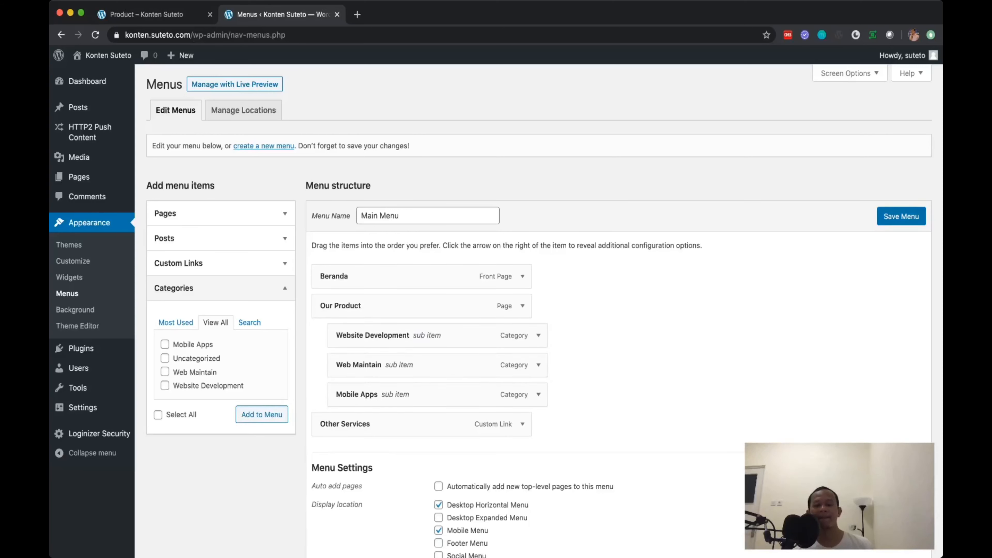
- Save Main Menu and reload the Product page to check the Our Product submenu
{"action": "left_click", "coordinate": [901, 217]}
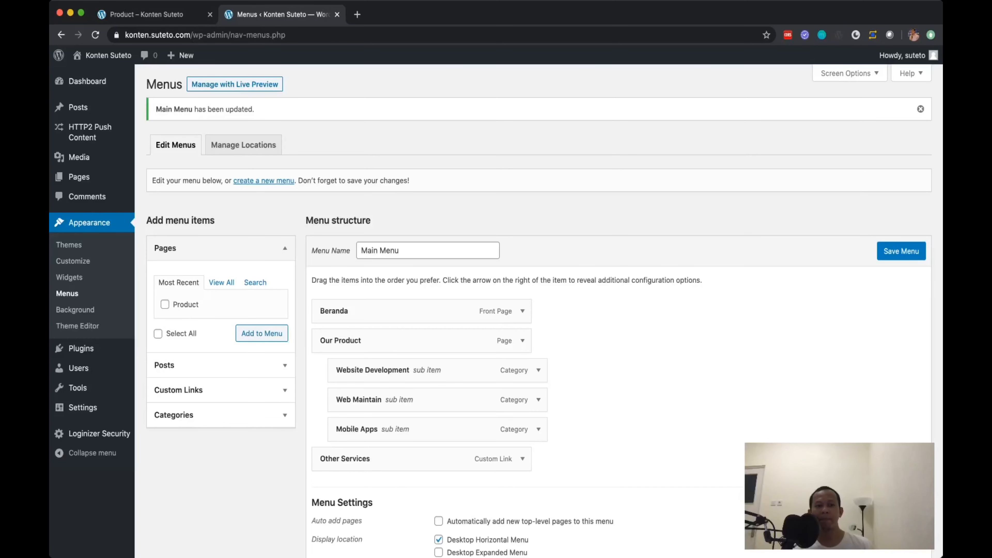
{"action": "key", "text": "ctrl+Tab"}
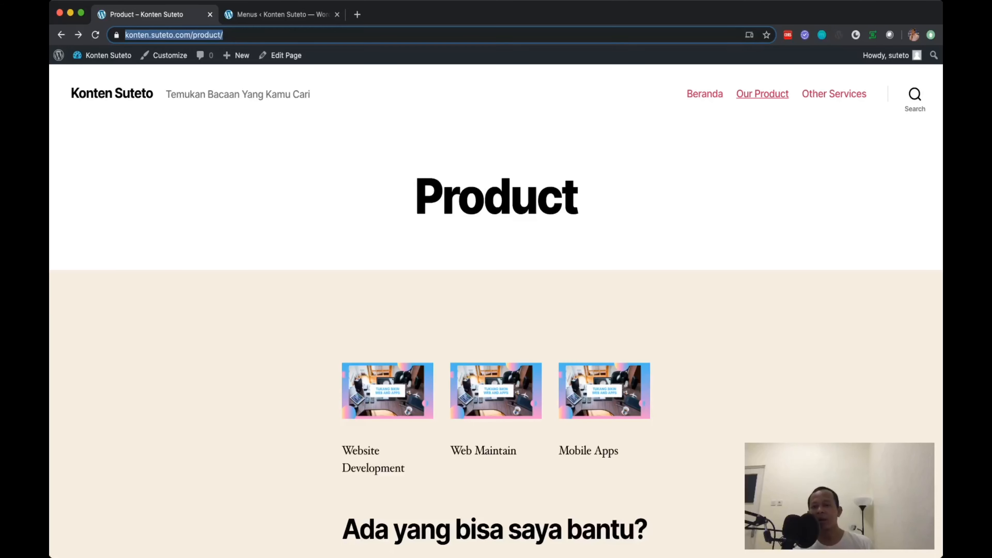
{"action": "key", "text": "Return"}
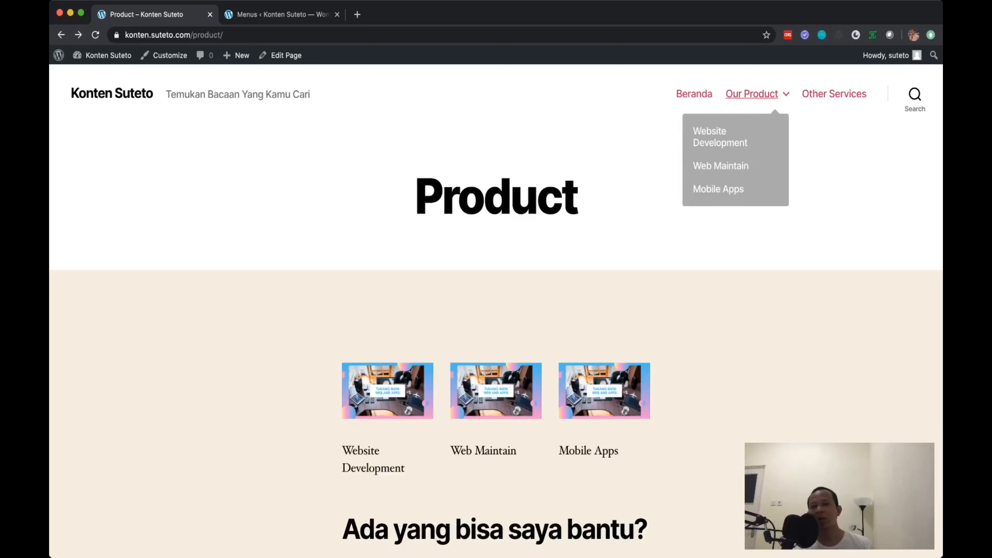
- Open the Website Development category page from the Our Product submenu and check its category heading
{"action": "mouse_move", "coordinate": [752, 95]}
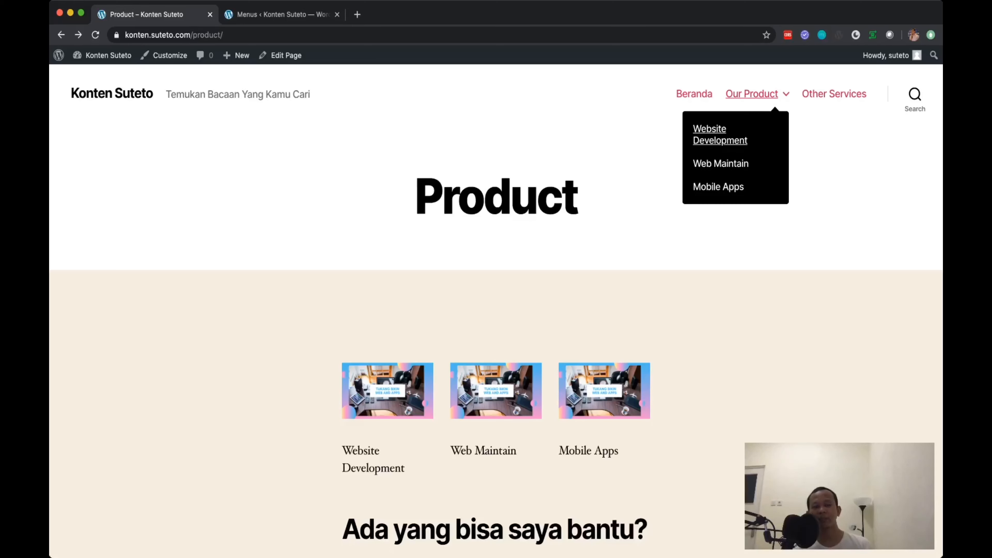
{"action": "left_click", "coordinate": [720, 134]}
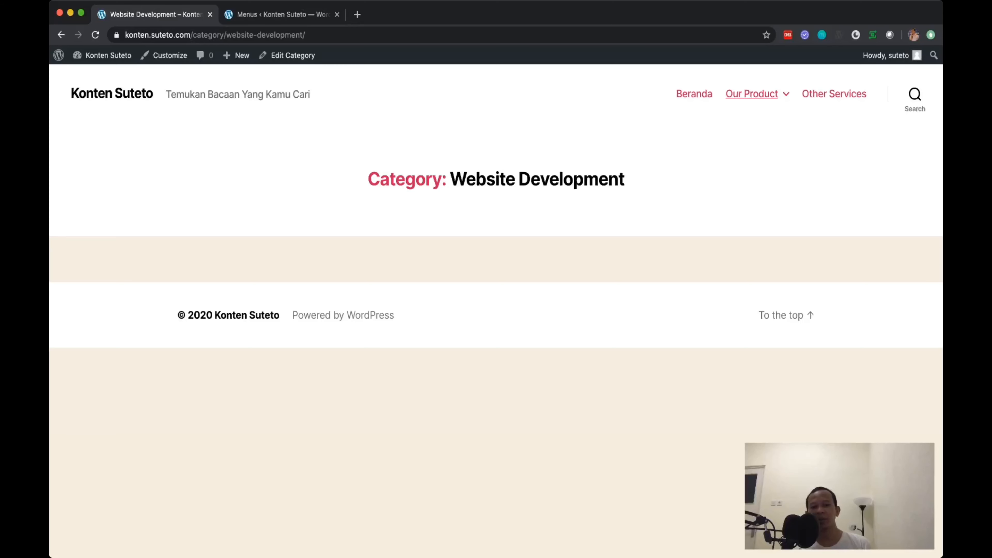
{"action": "double_click", "coordinate": [405, 180]}
{"action": "left_click_drag", "start_coordinate": [451, 179], "coordinate": [624, 180]}
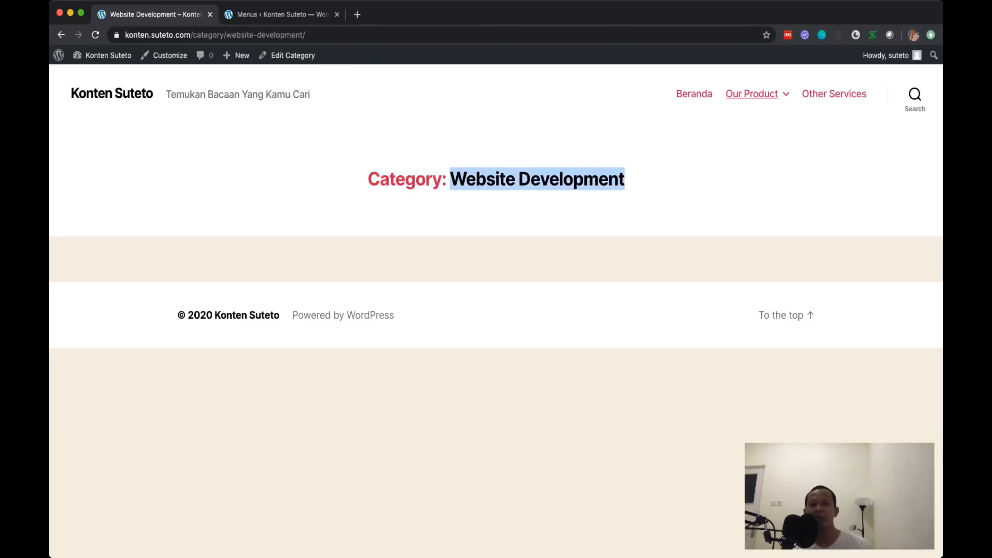
{"action": "left_click", "coordinate": [574, 195]}
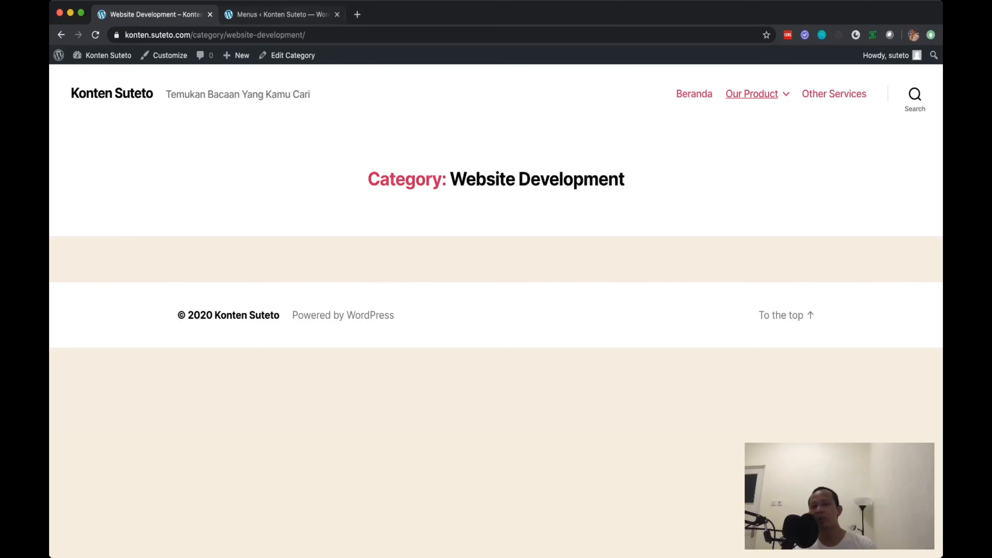
- View the Web Maintain and Mobile Apps category pages through the Our Product submenu to check both links
{"action": "mouse_move", "coordinate": [752, 94]}
{"action": "left_click", "coordinate": [721, 163]}
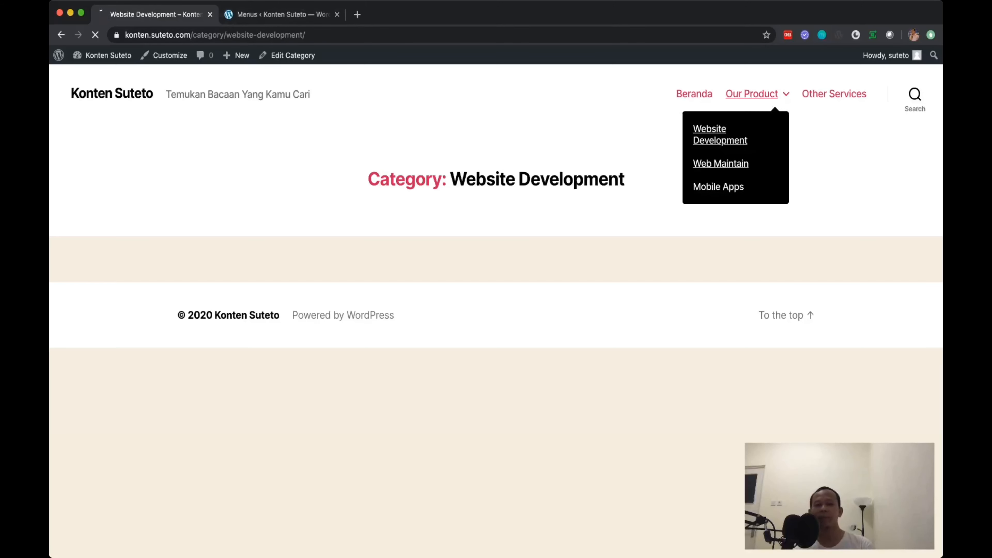
{"action": "mouse_move", "coordinate": [752, 95]}
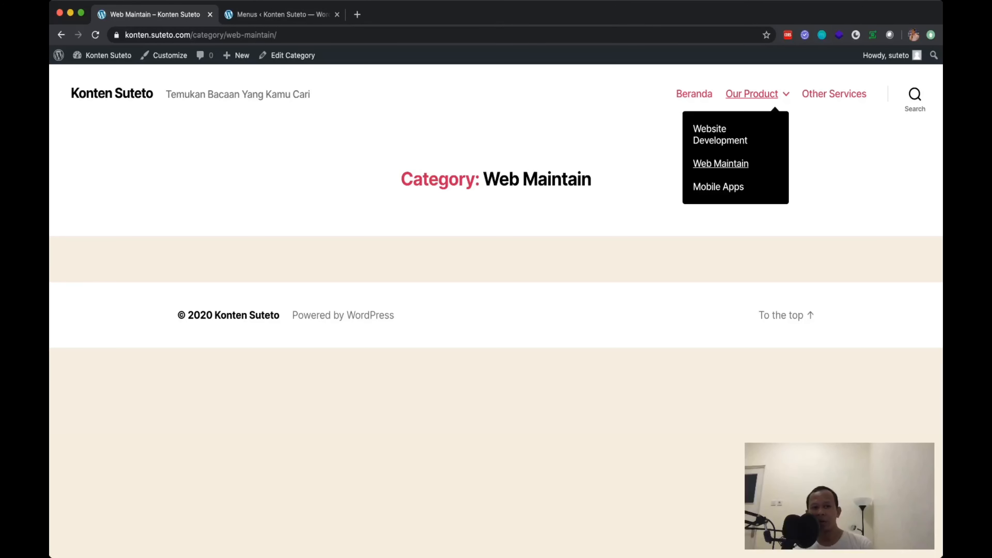
{"action": "left_click", "coordinate": [712, 187]}
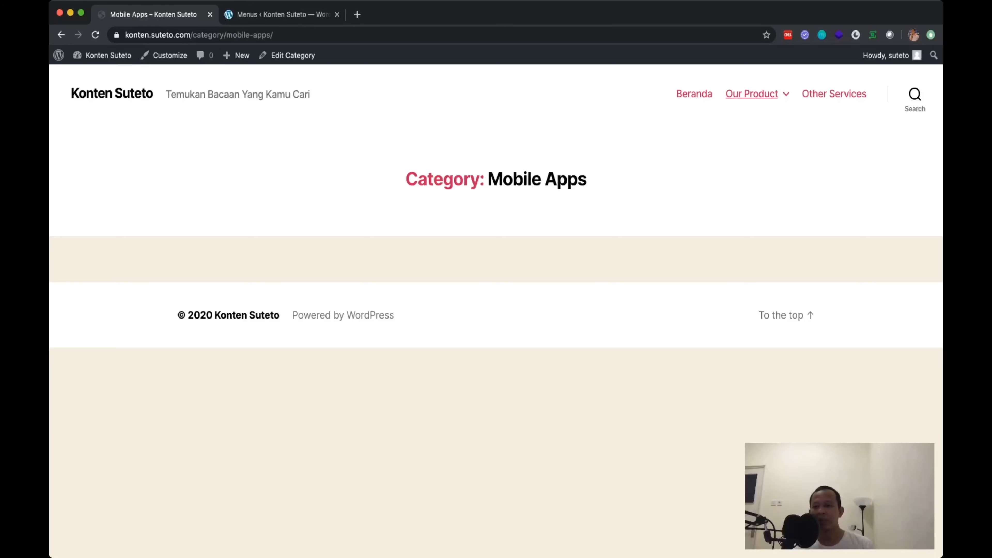